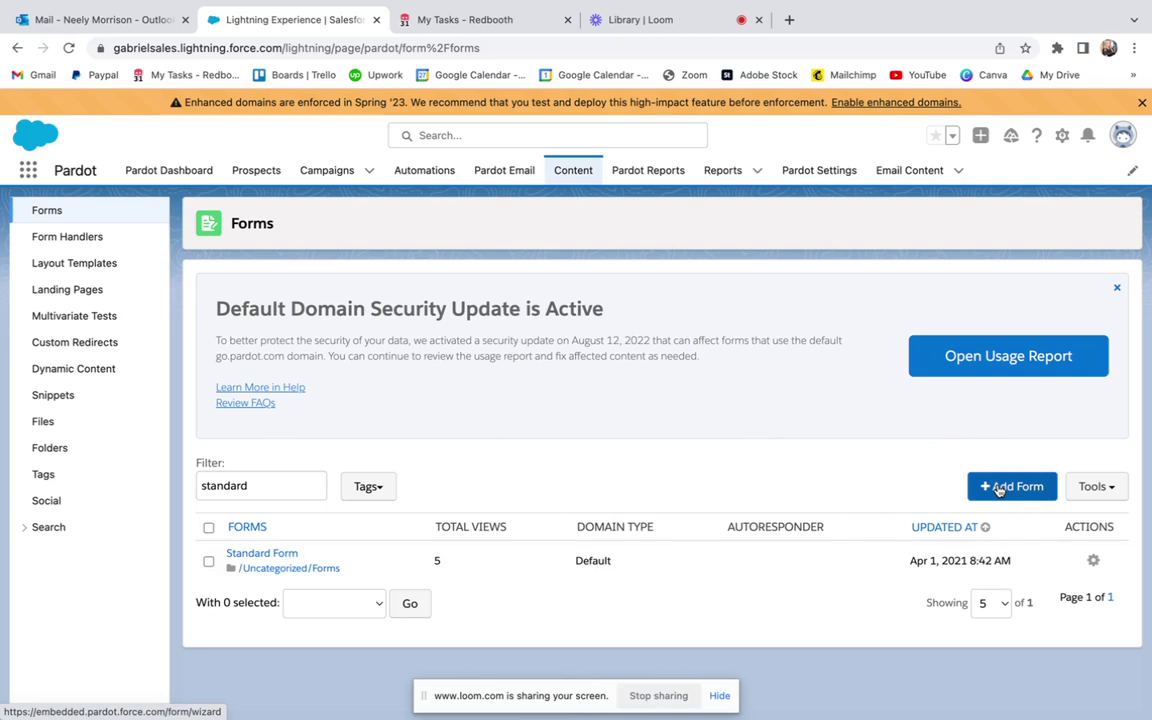
Start a new form from the Forms list to launch the form wizard
left_click(998, 488)
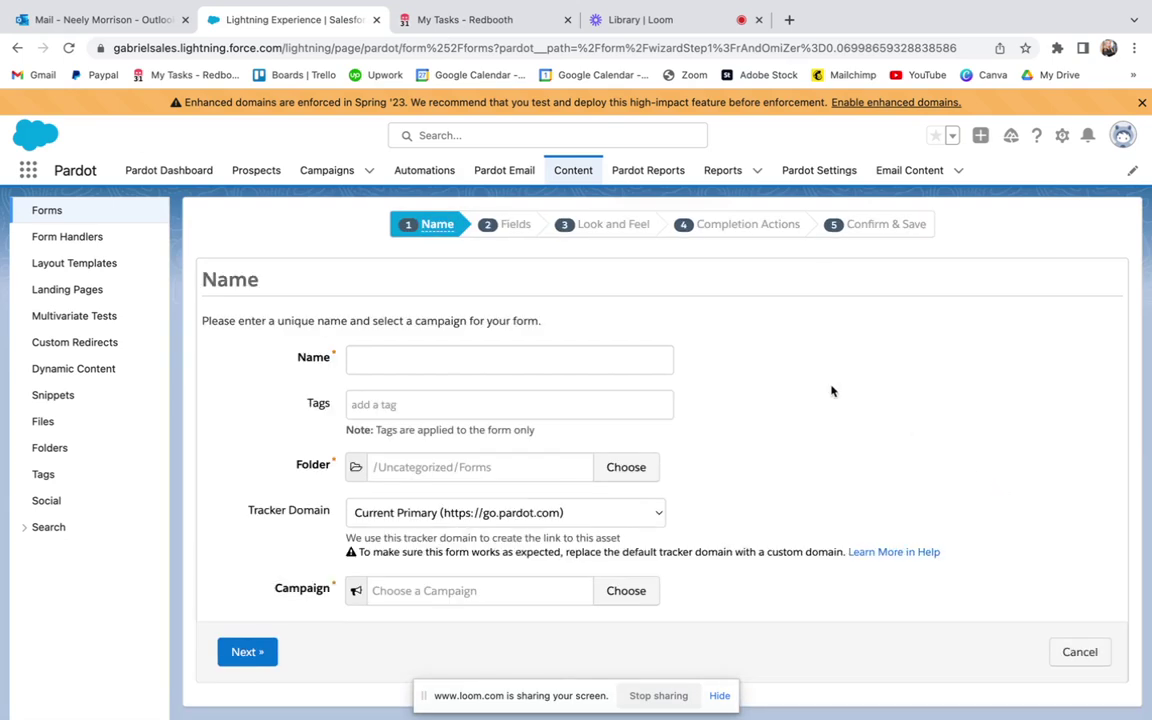
Name the form 'Test' and file it in the 2022 folder
left_click(520, 362)
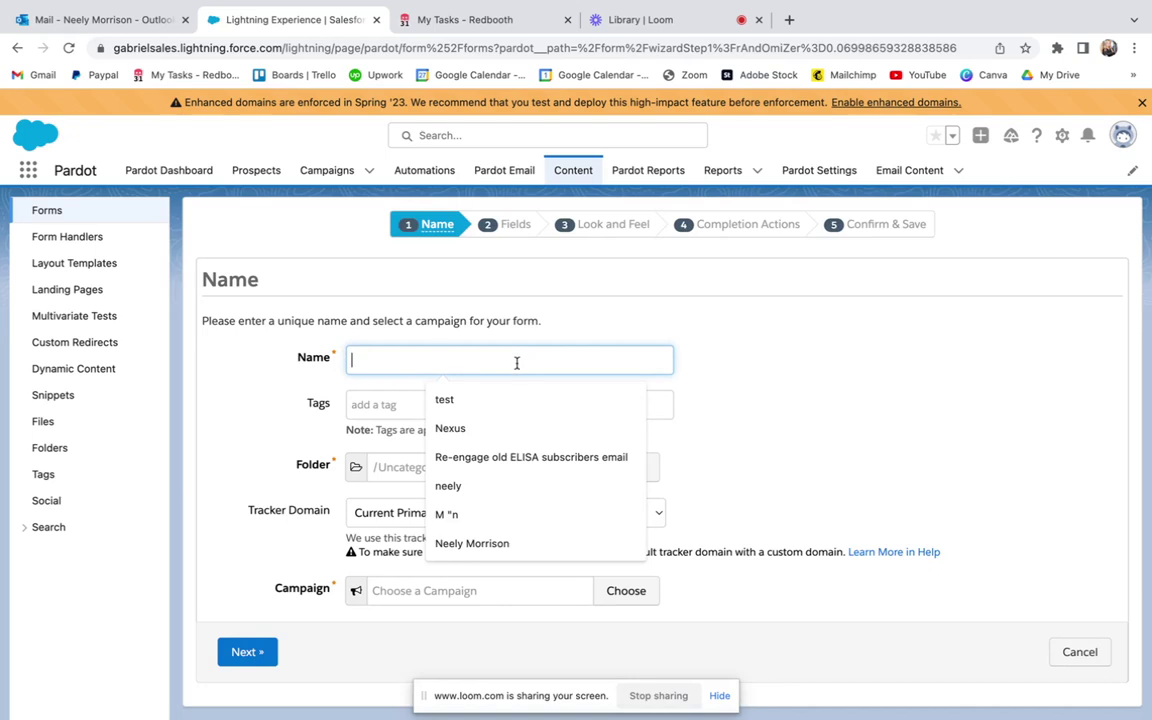
type("t")
key("BackSpace")
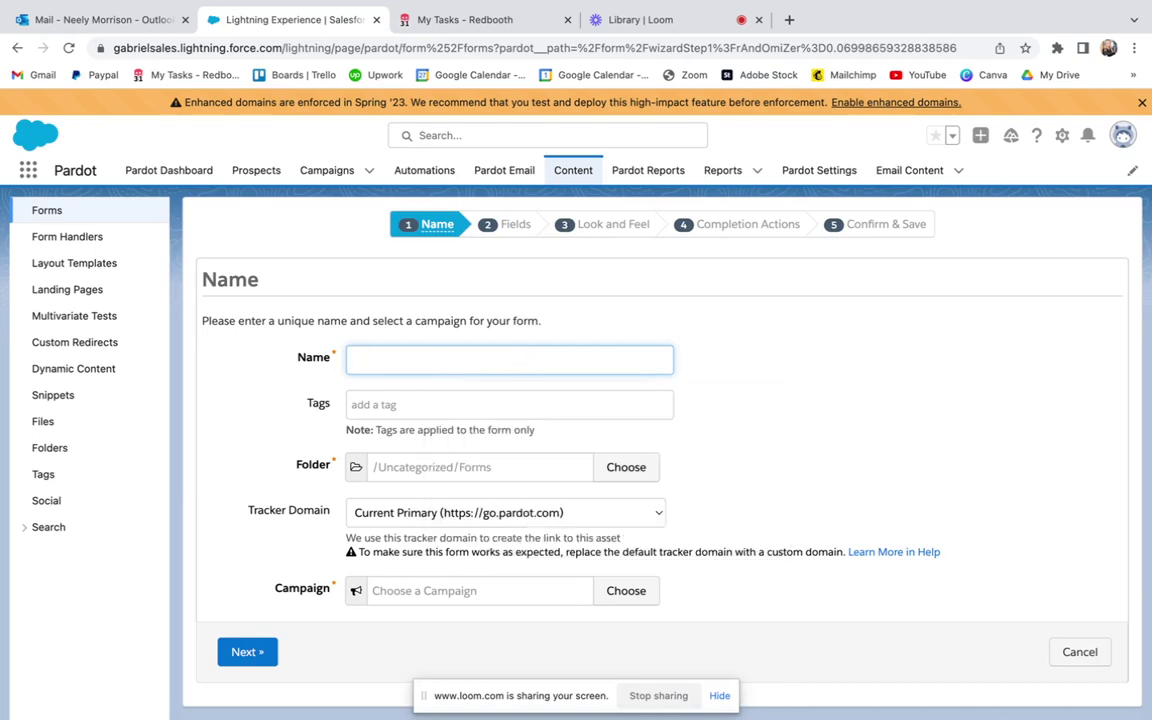
type("Test")
left_click(430, 467)
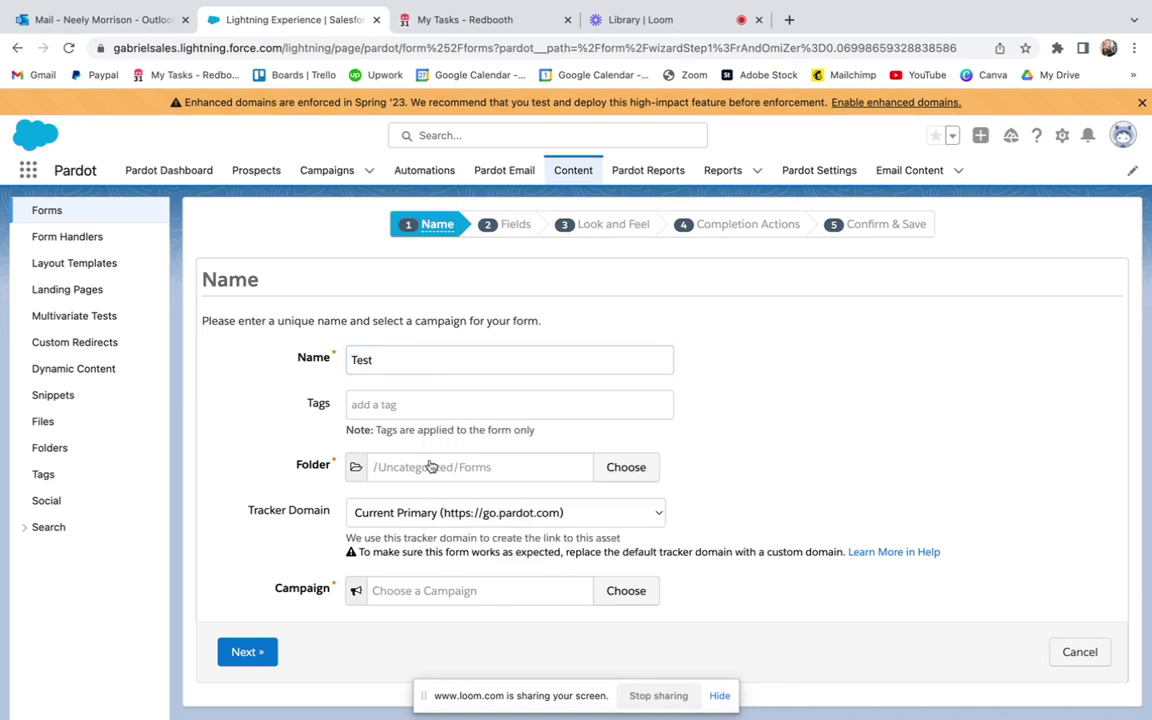
left_click(560, 392)
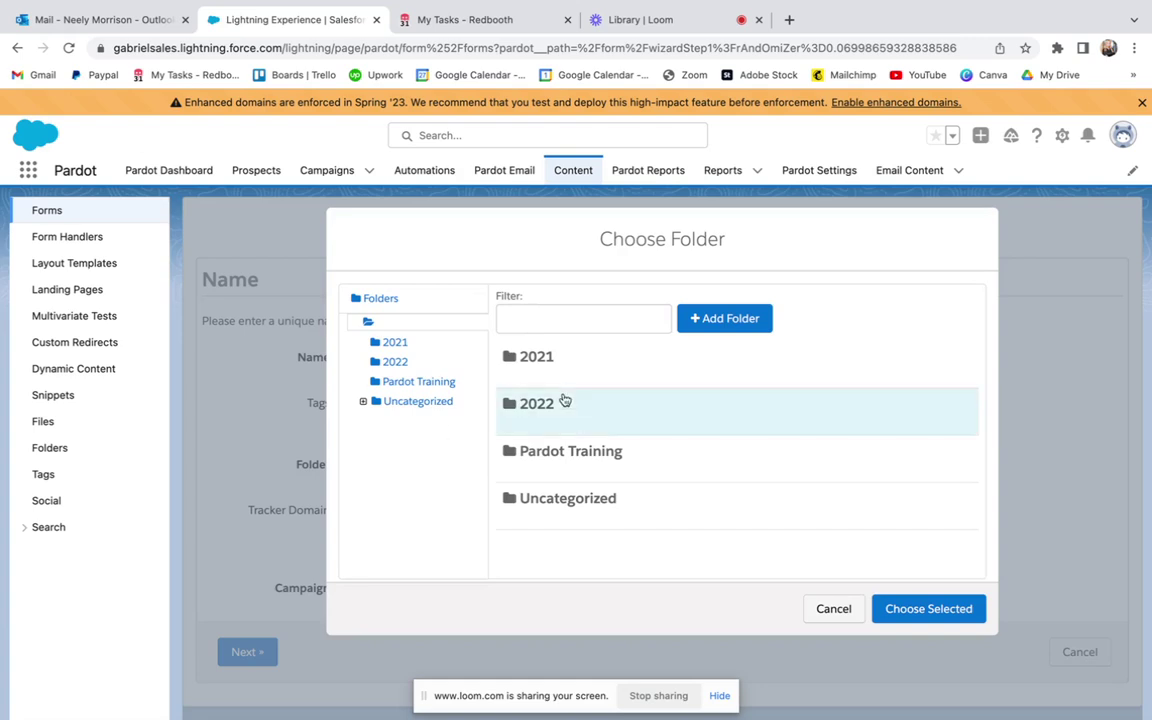
left_click(896, 601)
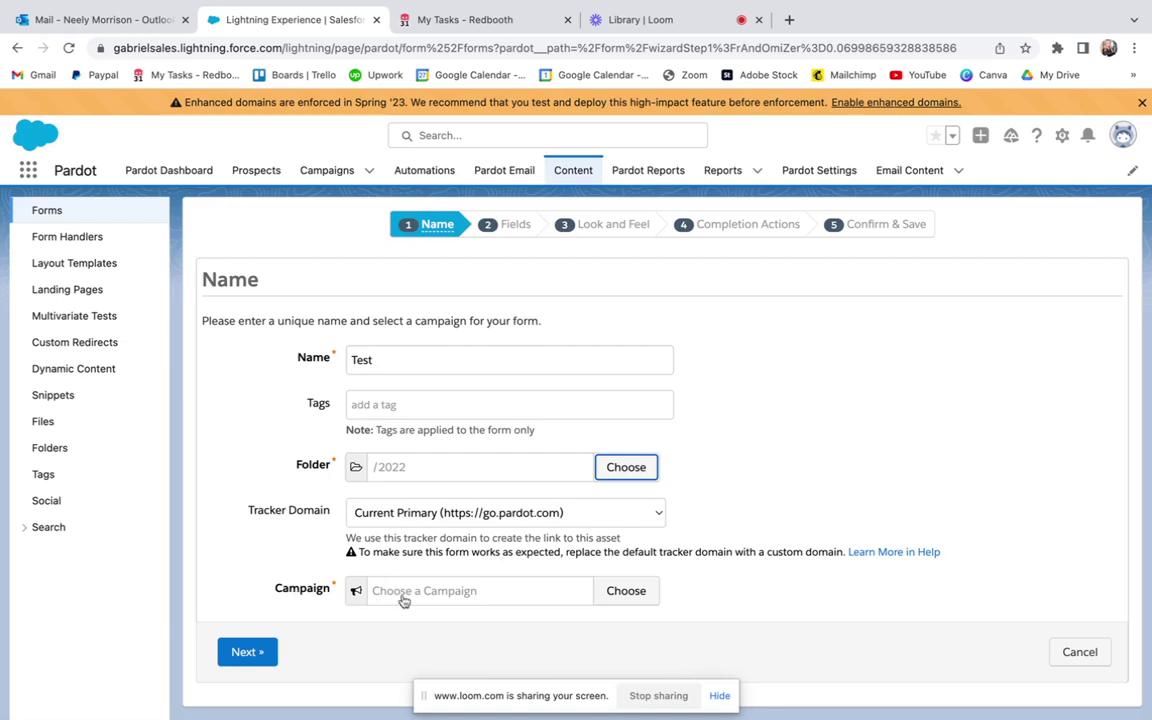
Link the form to the Training - Pardot campaign
left_click(512, 591)
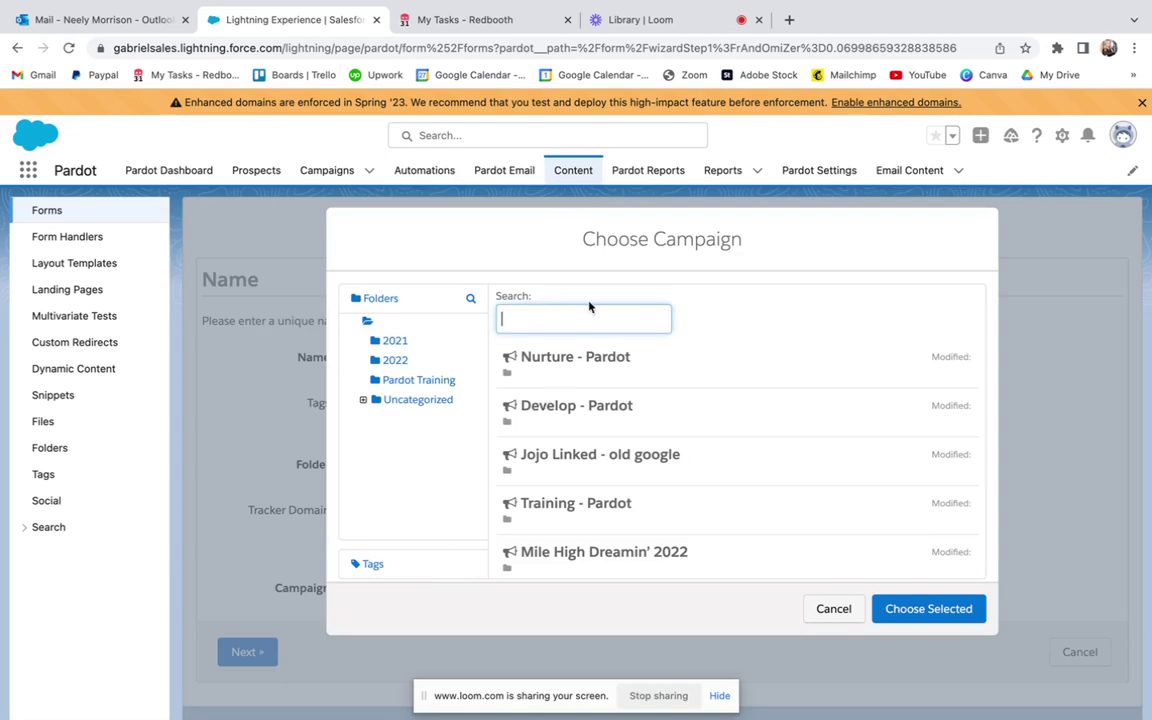
left_click(586, 510)
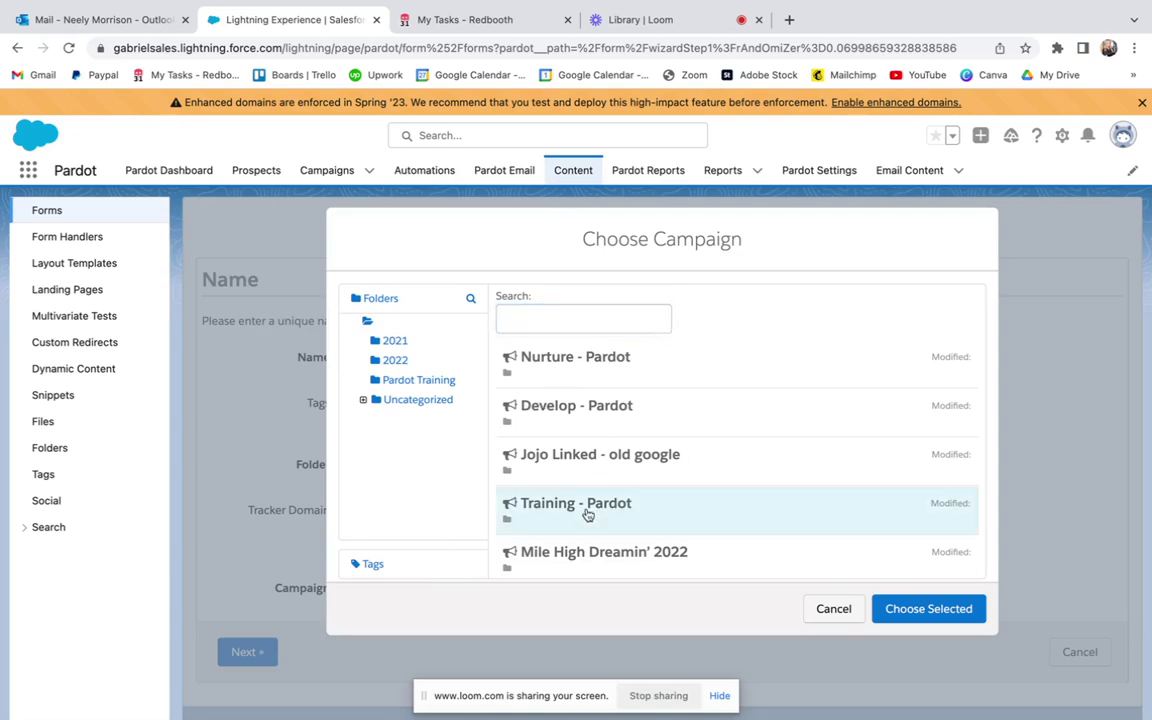
left_click(903, 609)
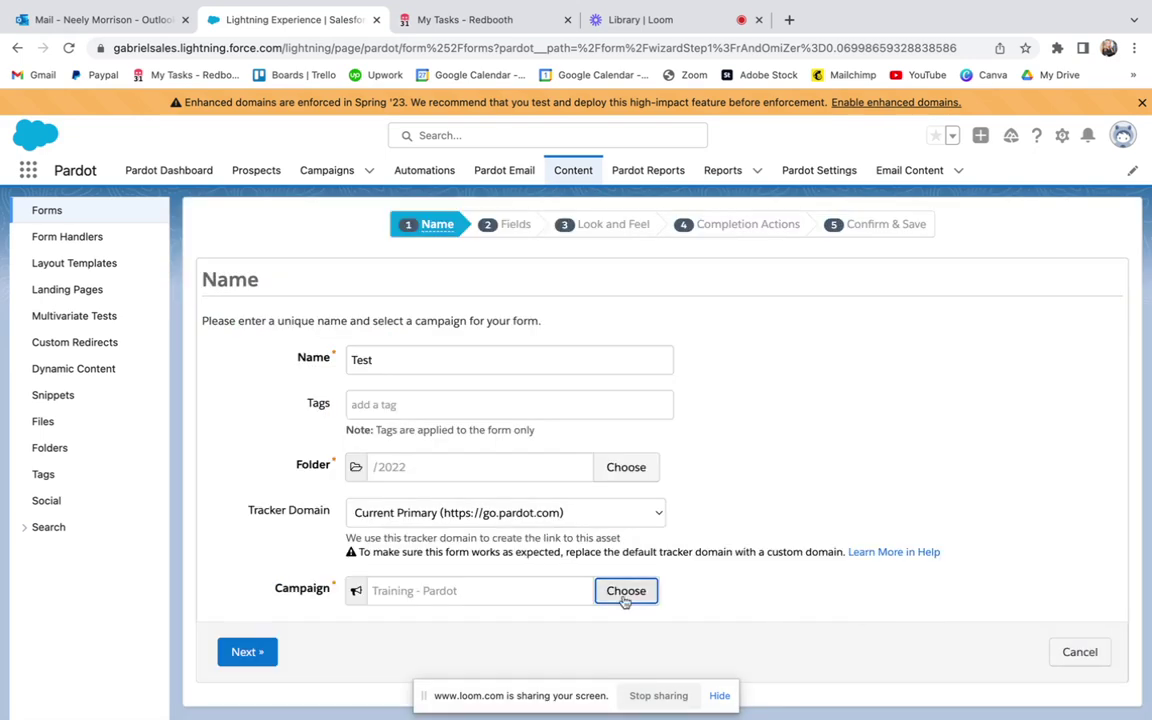
On the Fields step, try reordering First Name and deleting Email, which must remain
left_click(254, 645)
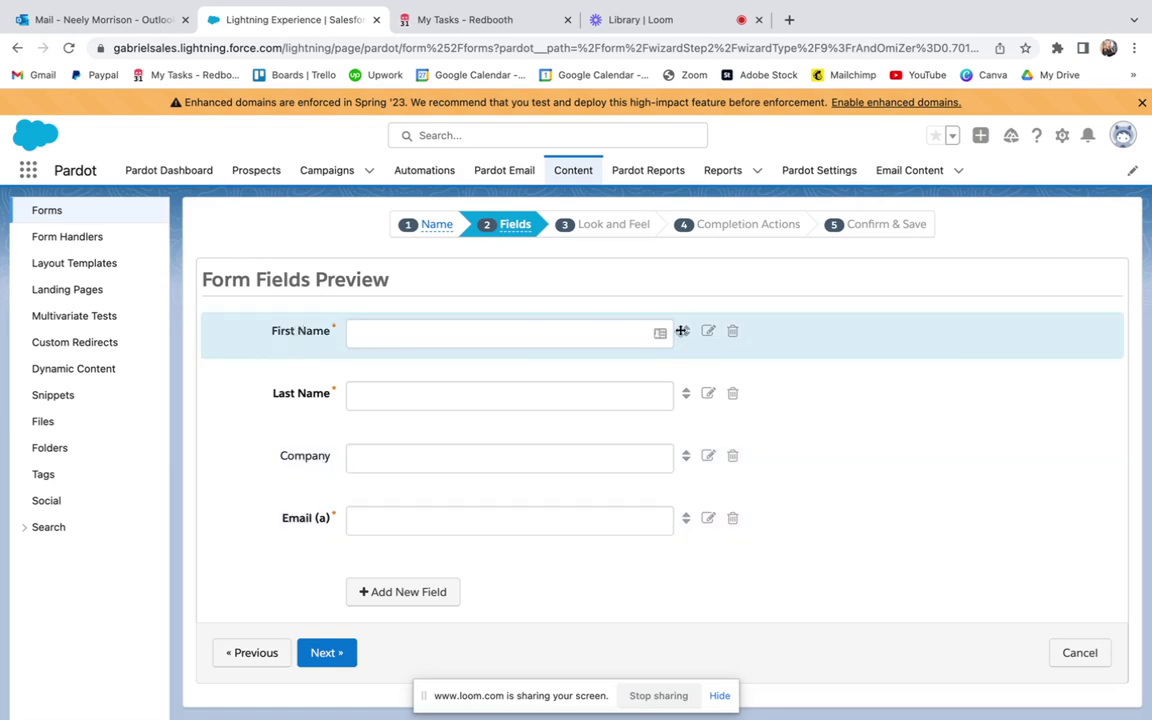
mouse_move(685, 331)
left_mouse_down()
mouse_move(681, 519)
mouse_move(686, 328)
left_mouse_up()
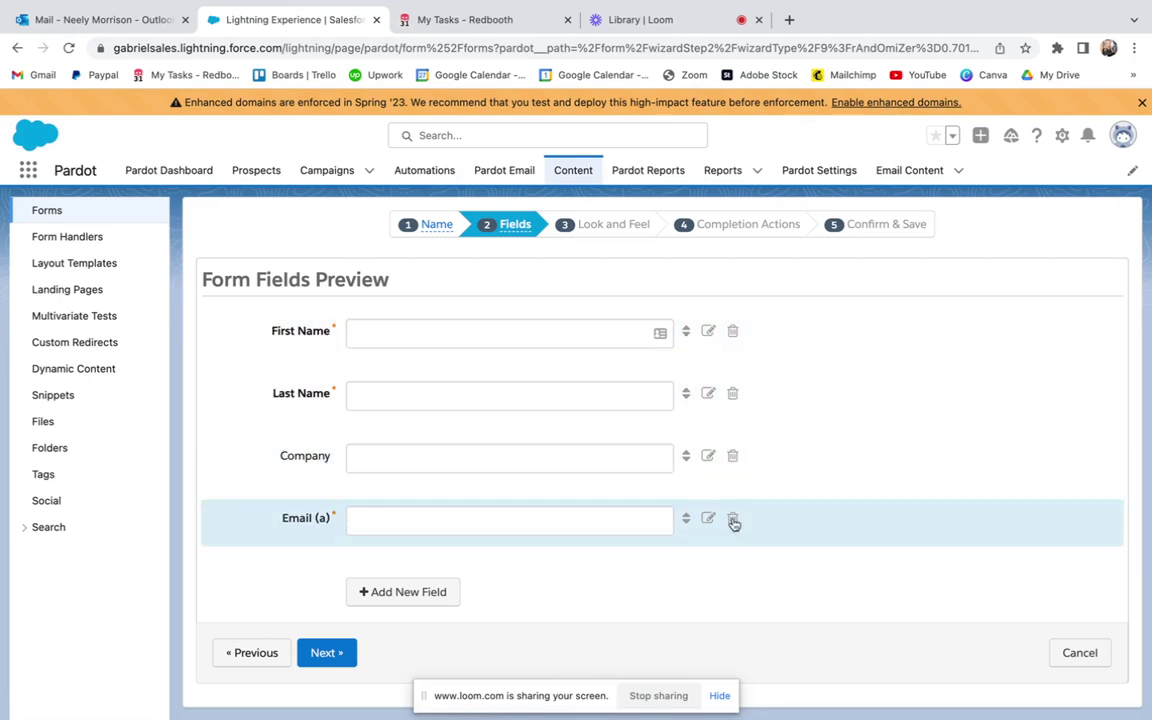
left_click(732, 522)
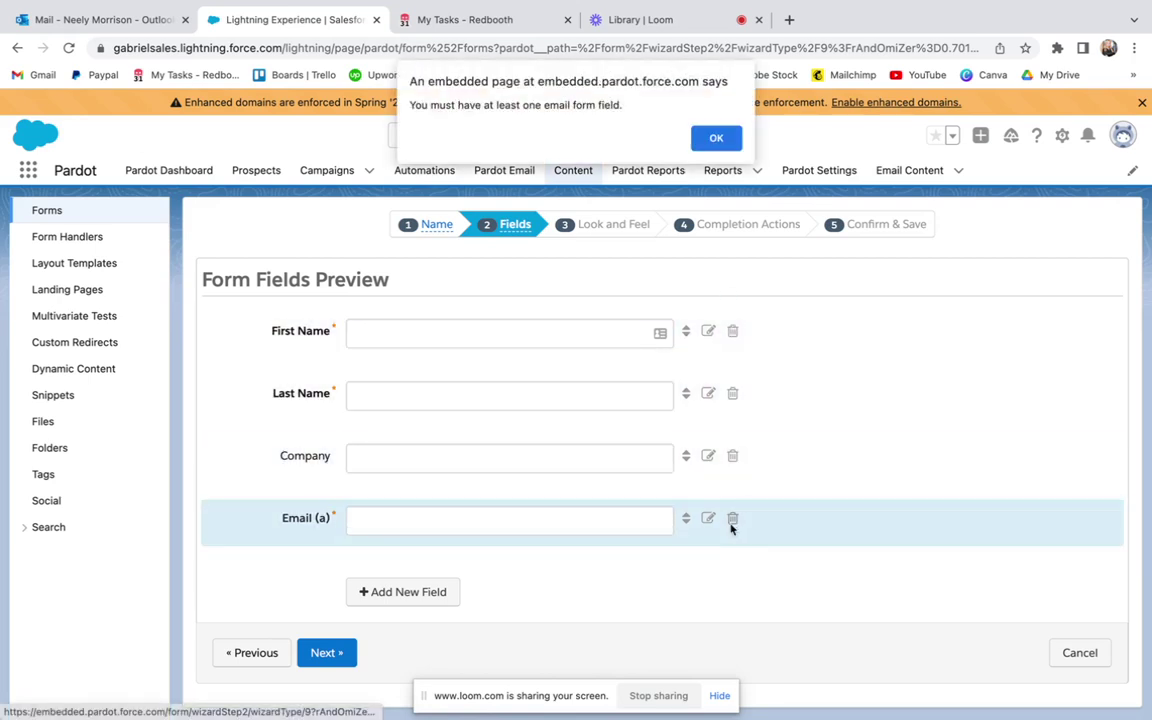
left_click(698, 142)
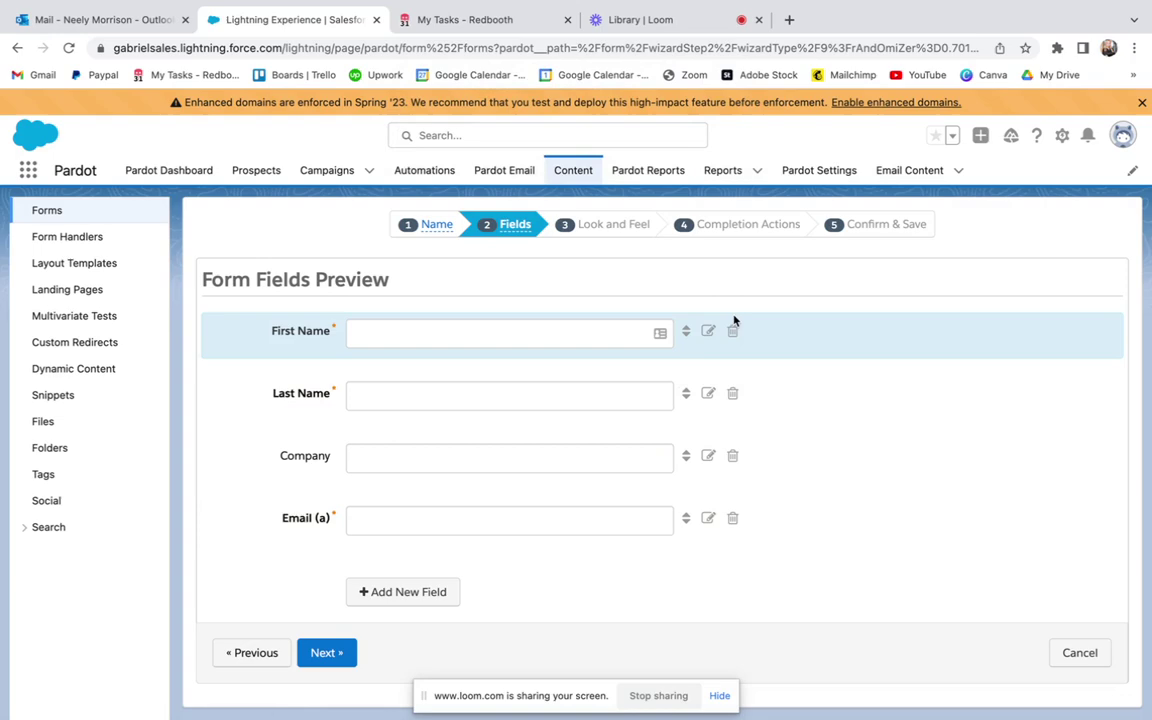
Open First Name's field settings and browse its prospect field mapping list
left_click(706, 334)
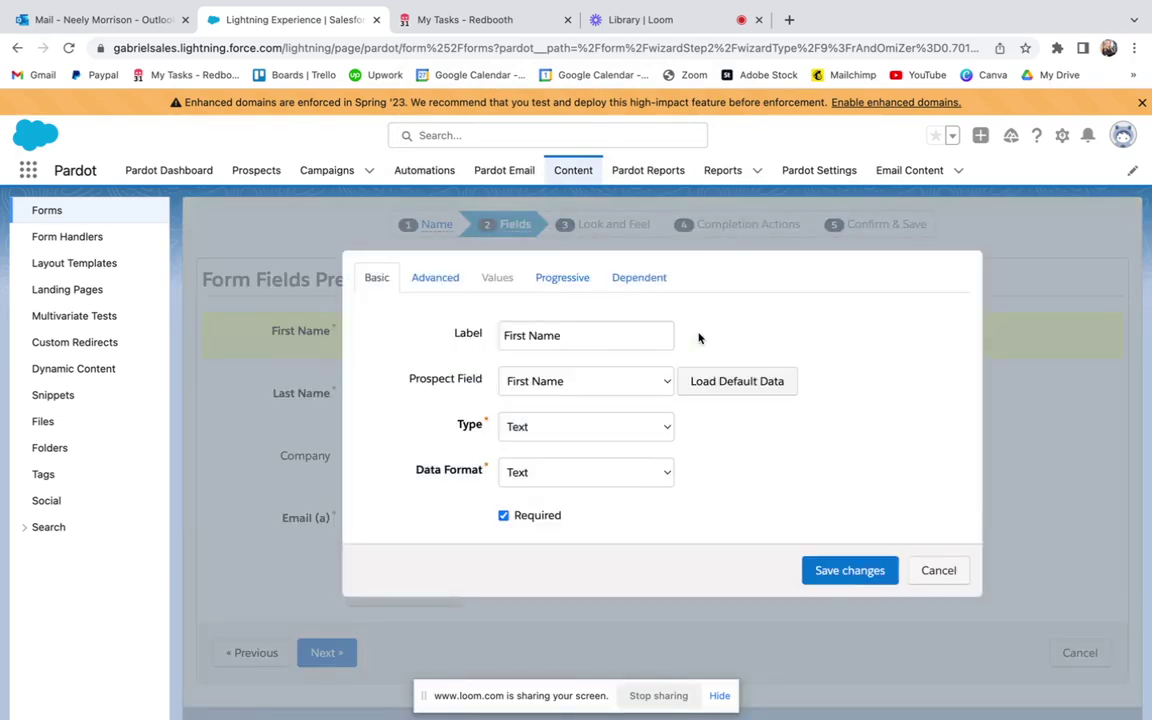
left_click(938, 570)
left_click(712, 136)
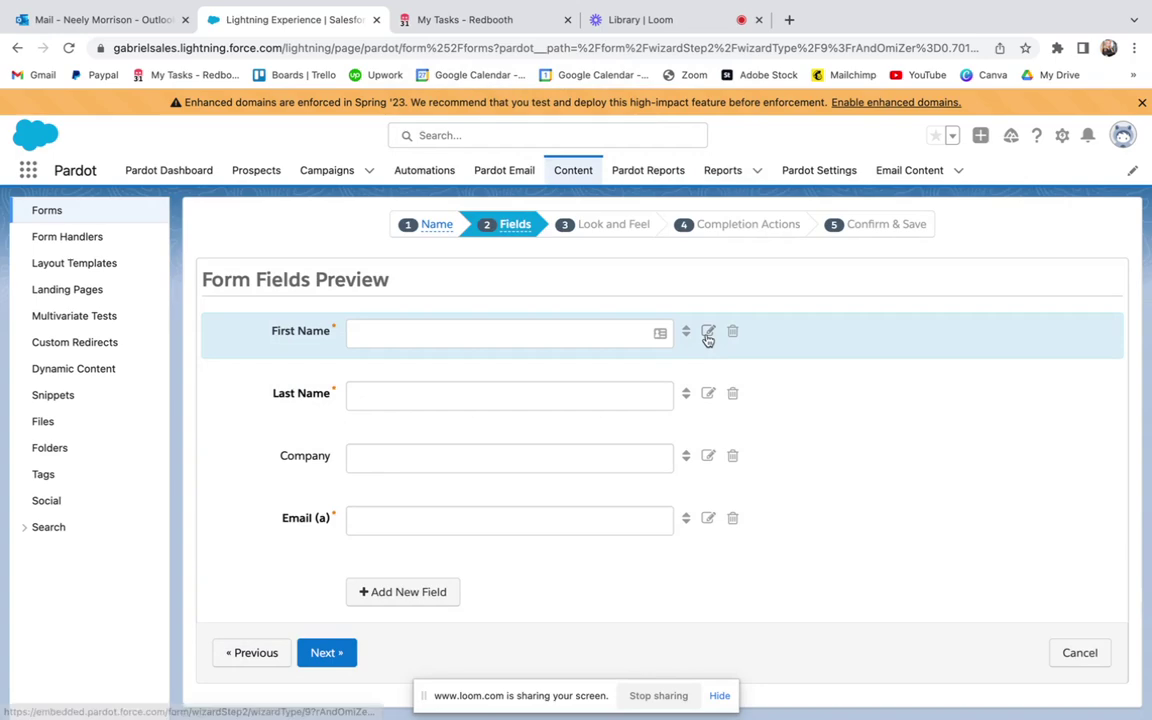
left_click(708, 332)
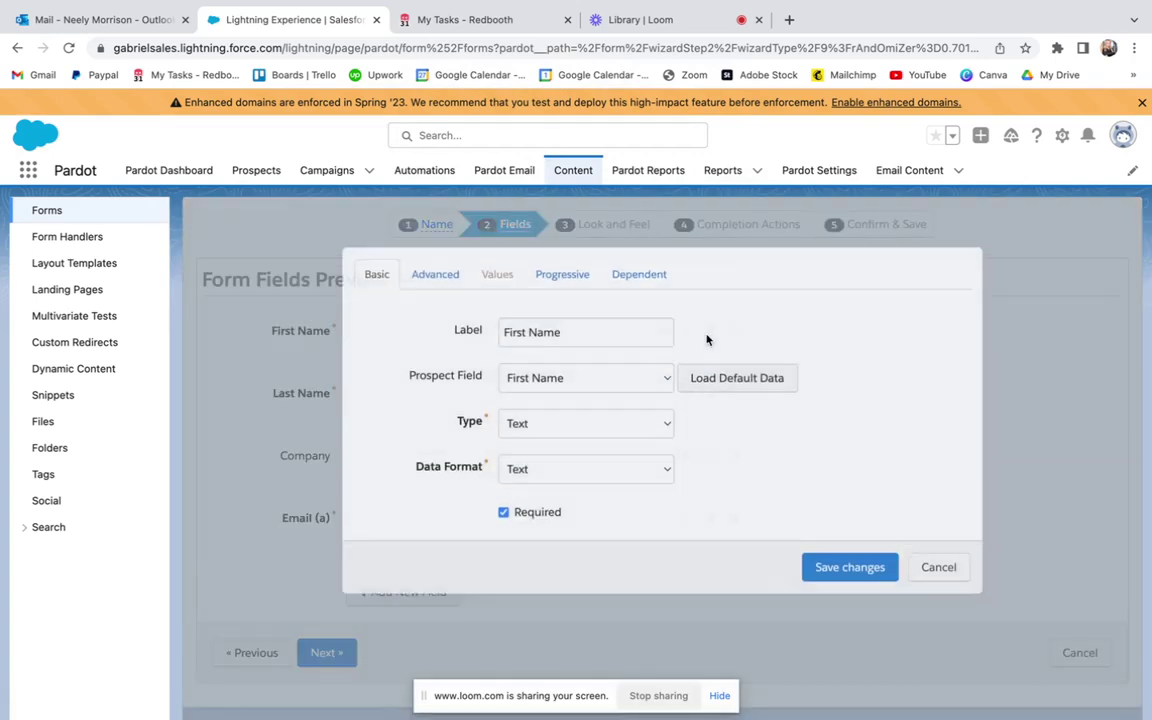
left_click_drag(584, 335, 404, 344)
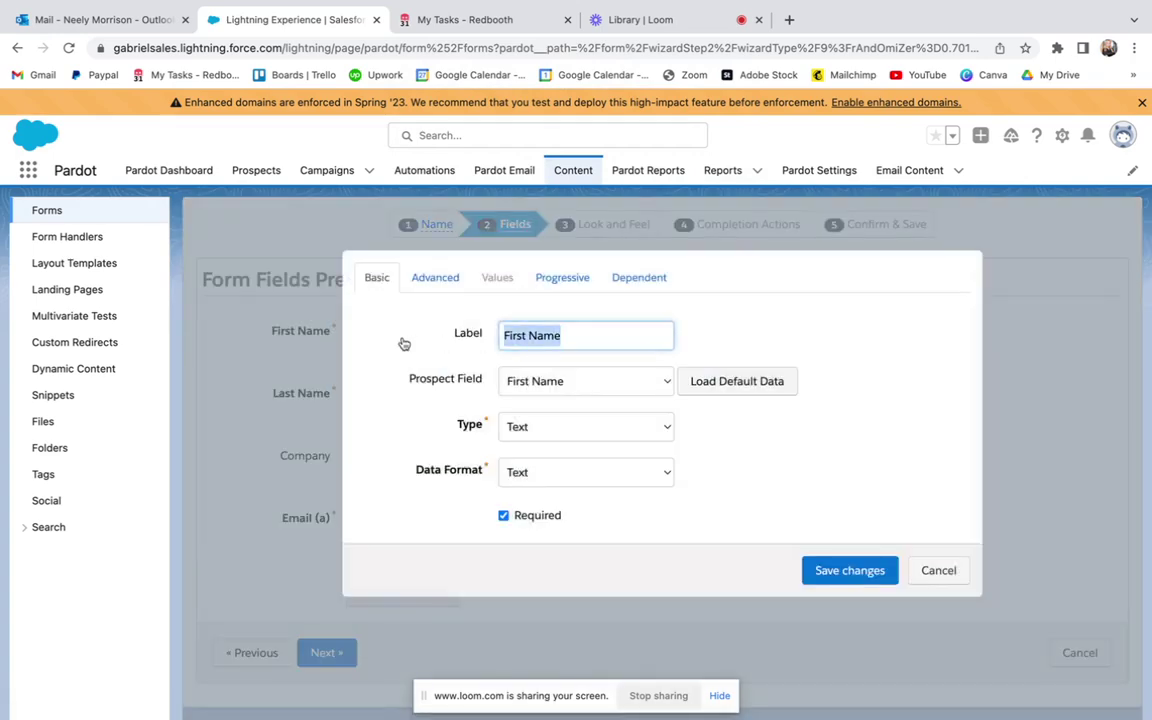
left_click(530, 384)
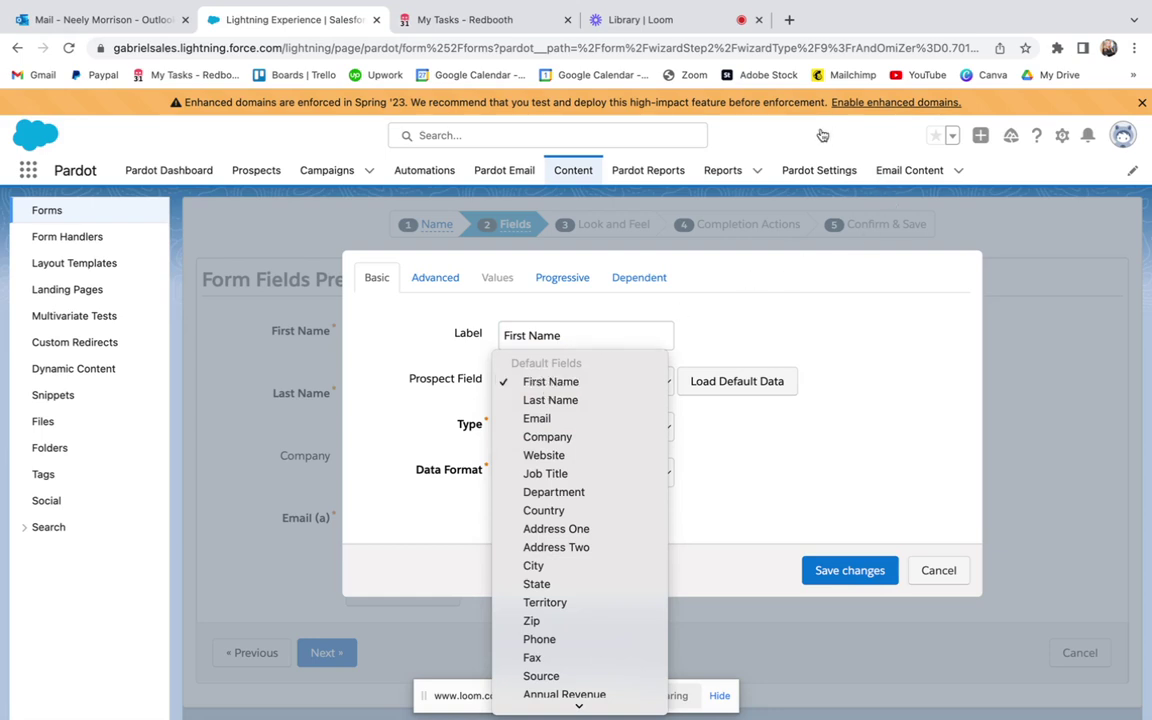
left_click(800, 425)
Switch First Name's type from Text to Dropdown and check its Values tab
left_click(563, 430)
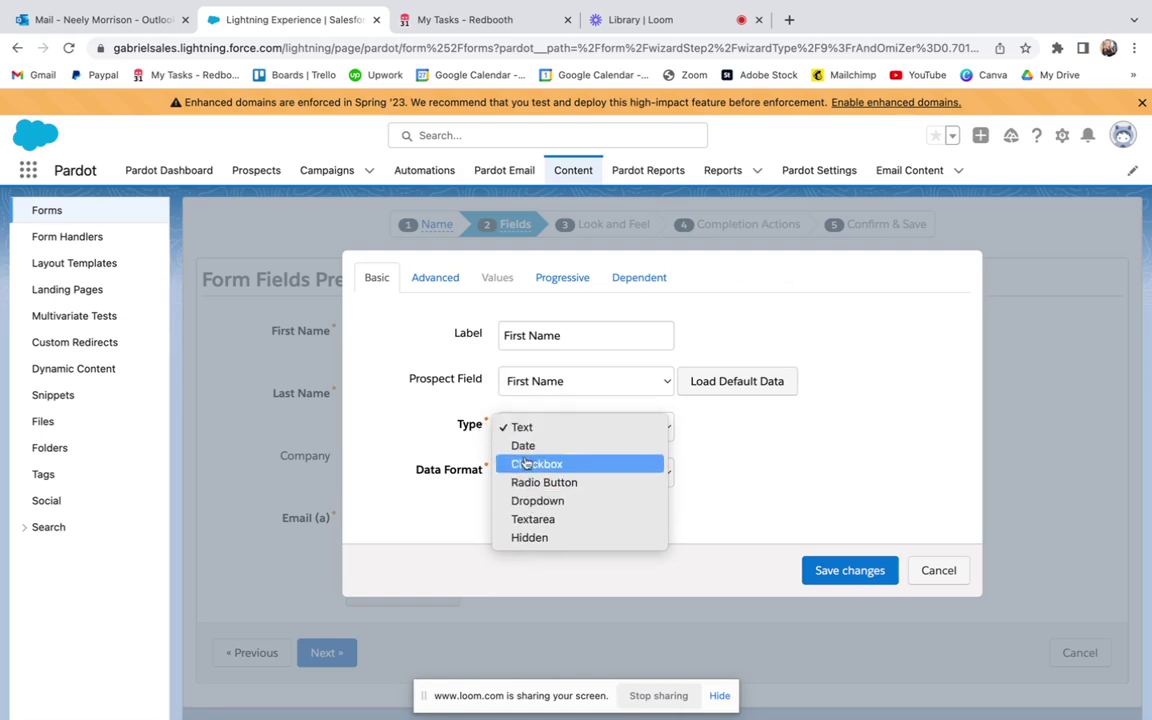
left_click(526, 502)
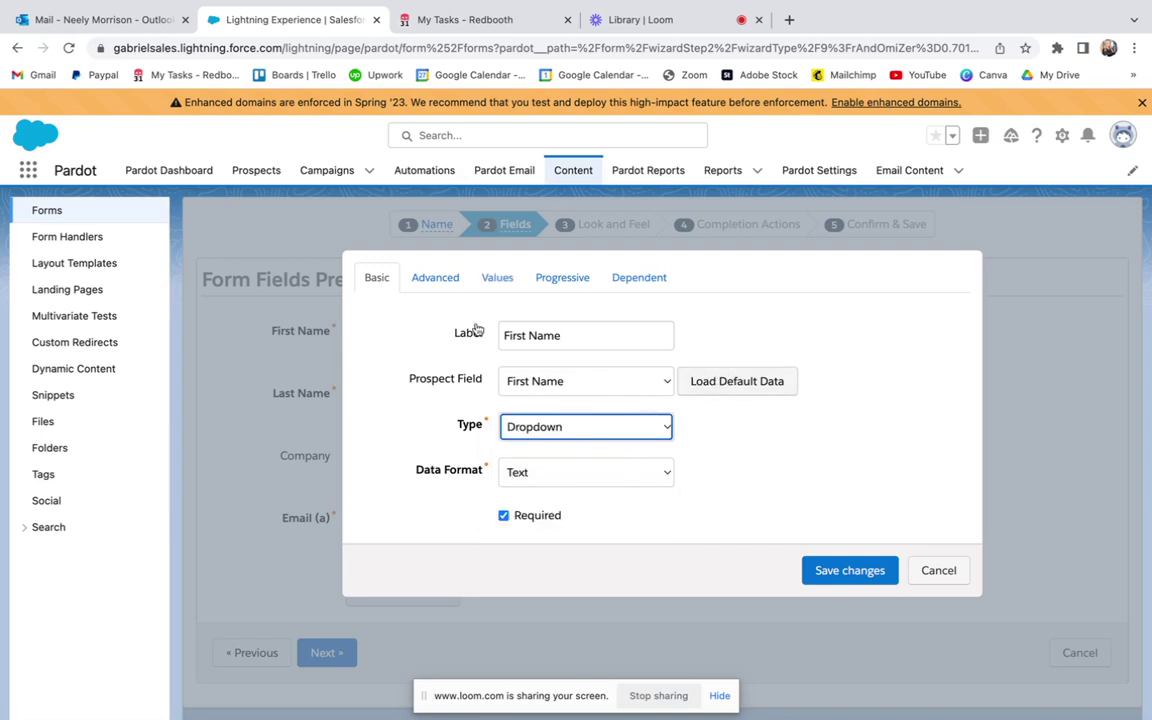
left_click(494, 278)
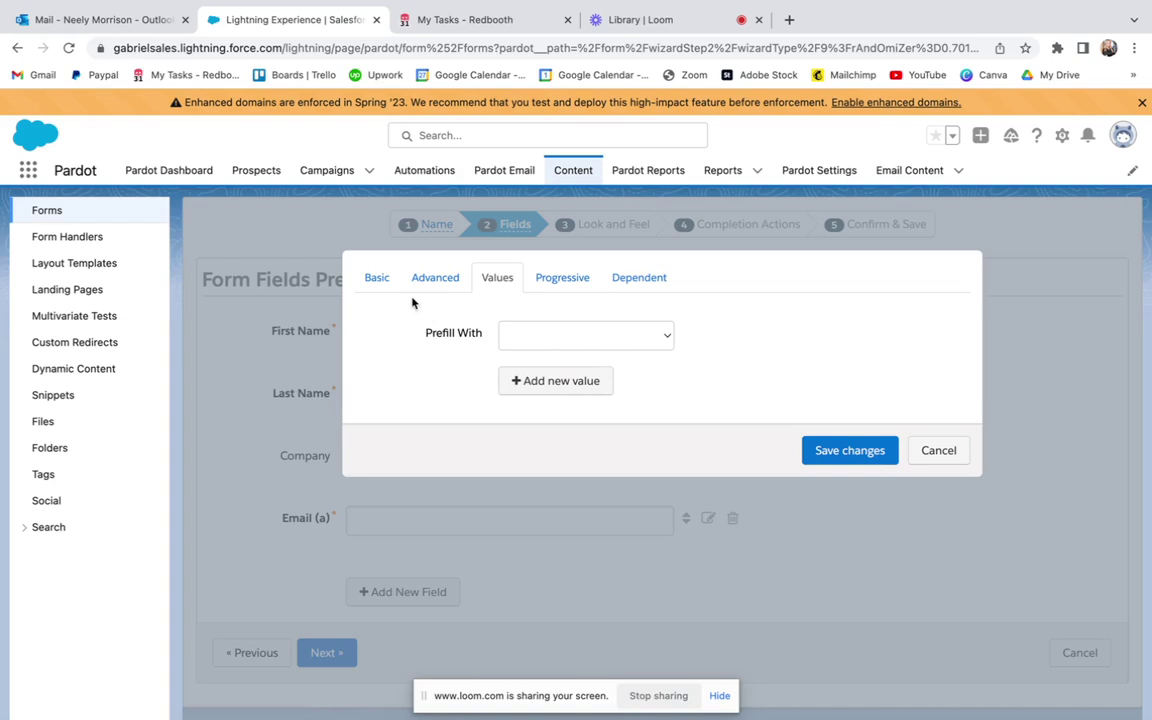
left_click(377, 277)
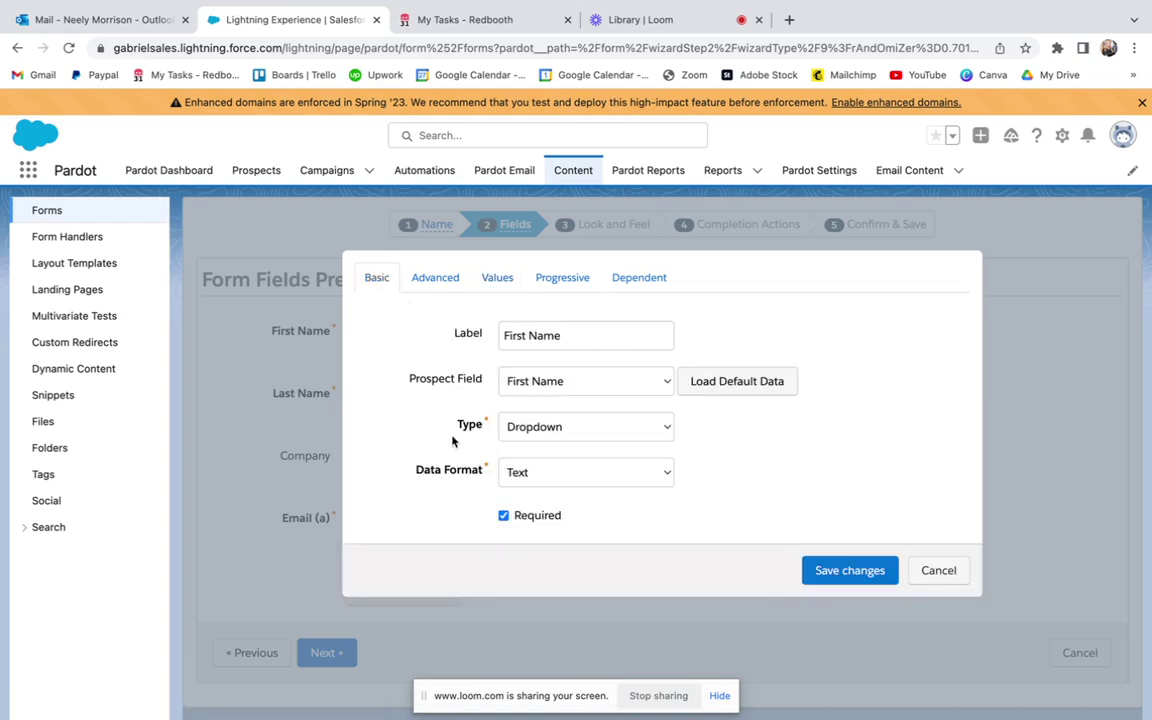
Review First Name's required, progressive profiling and dependent field options, then discard the changes
left_click(532, 520)
left_click(524, 518)
left_click(530, 518)
left_click(534, 518)
left_click(449, 292)
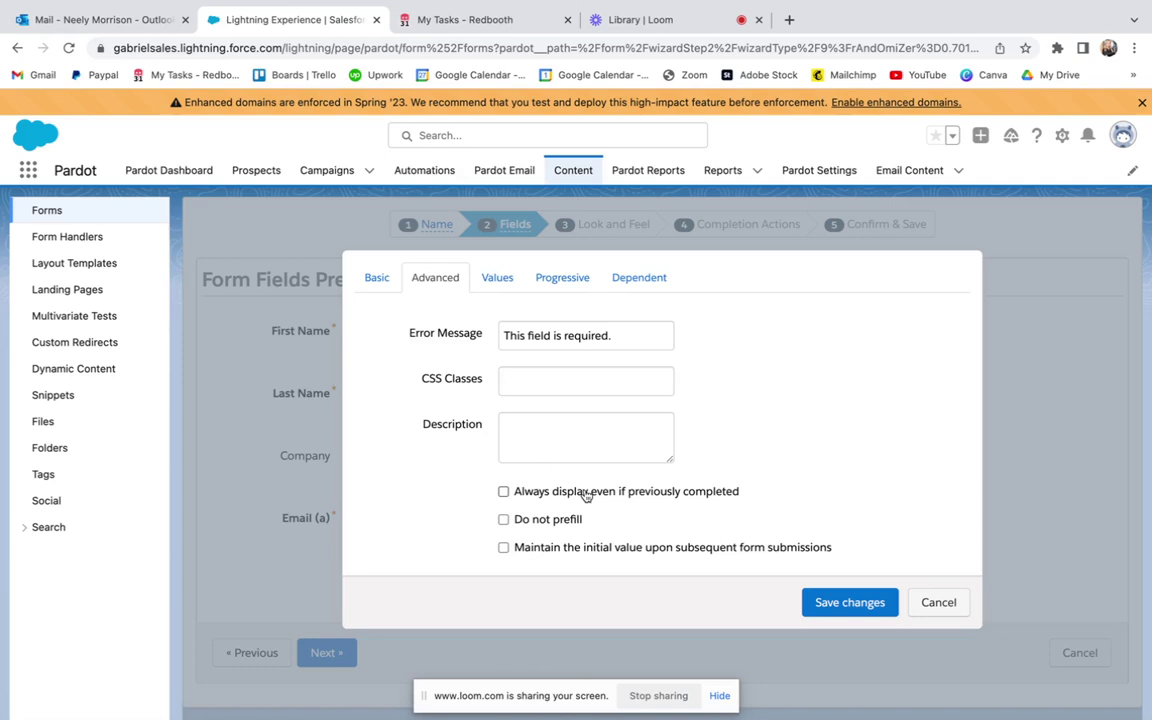
left_click(553, 279)
left_click(637, 279)
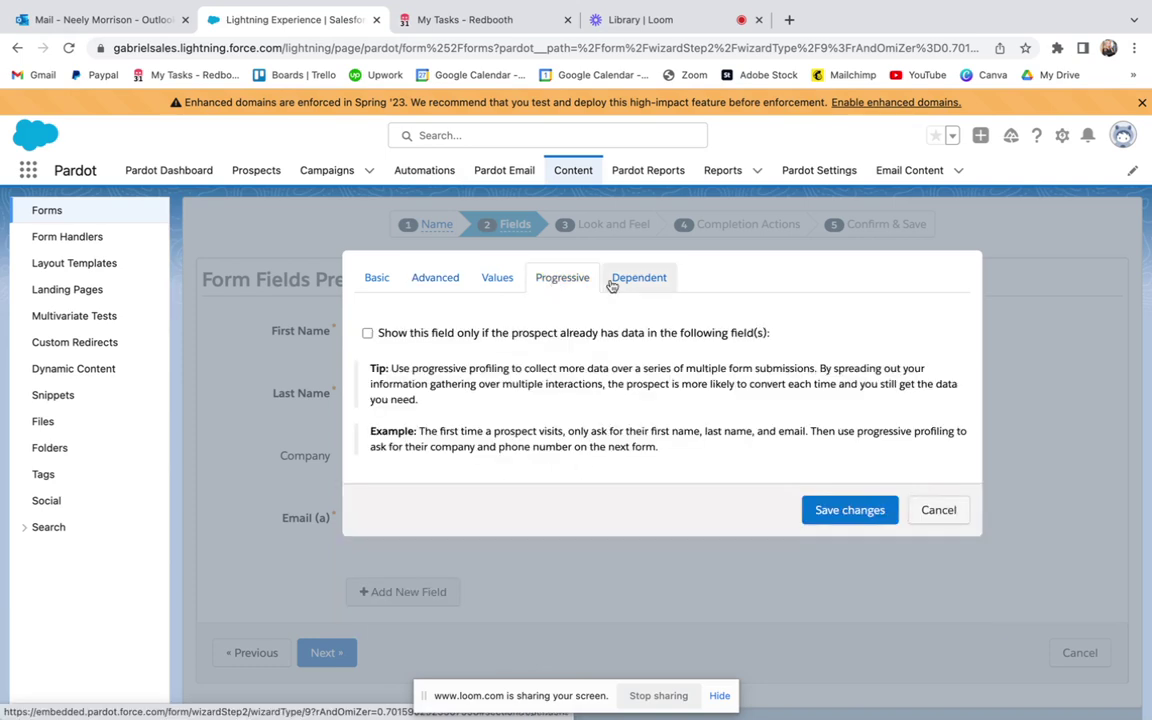
left_click(575, 286)
left_click(636, 283)
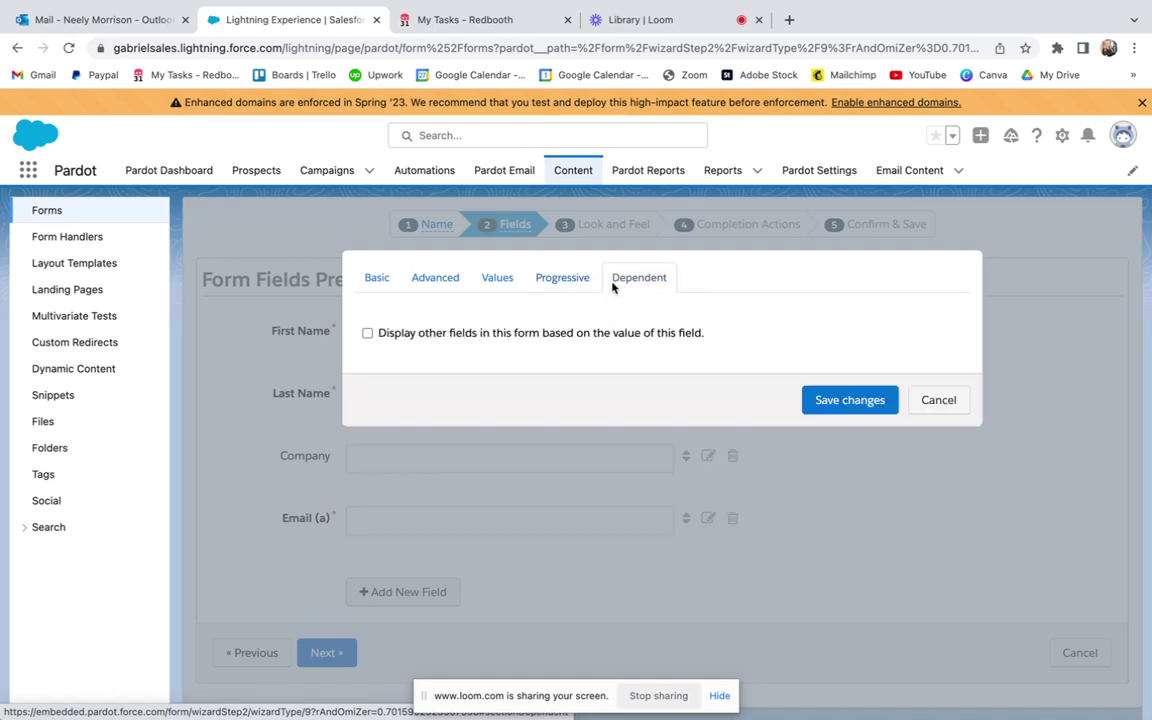
left_click(569, 284)
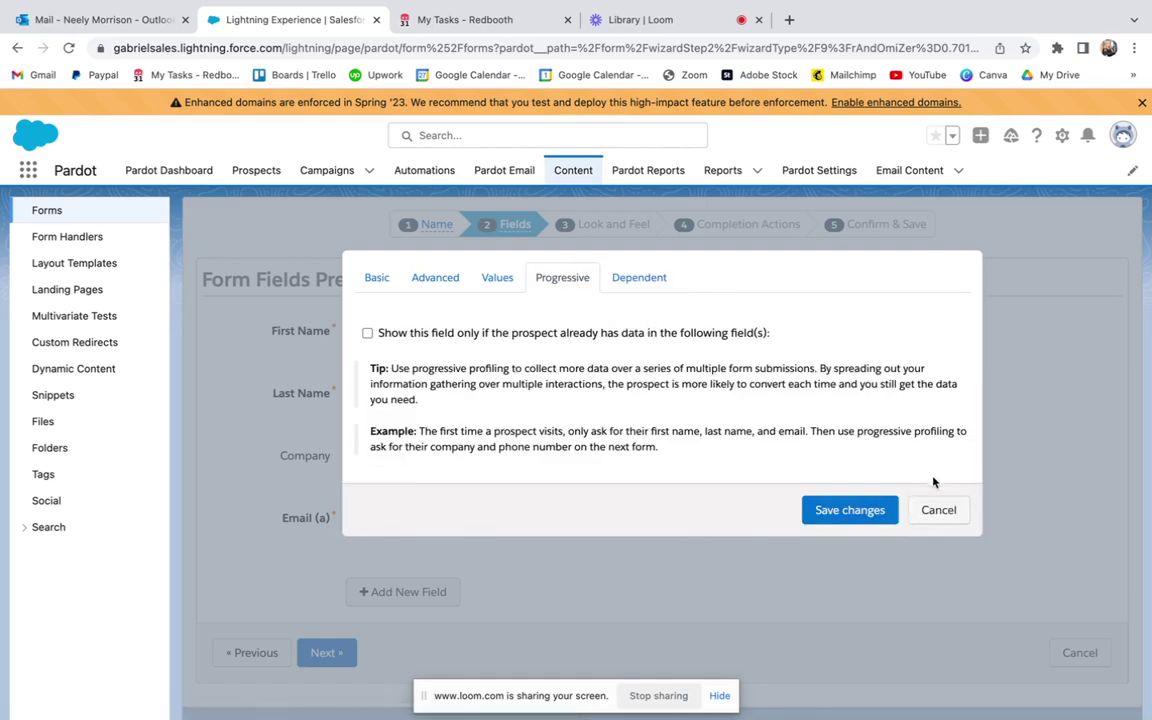
left_click(932, 519)
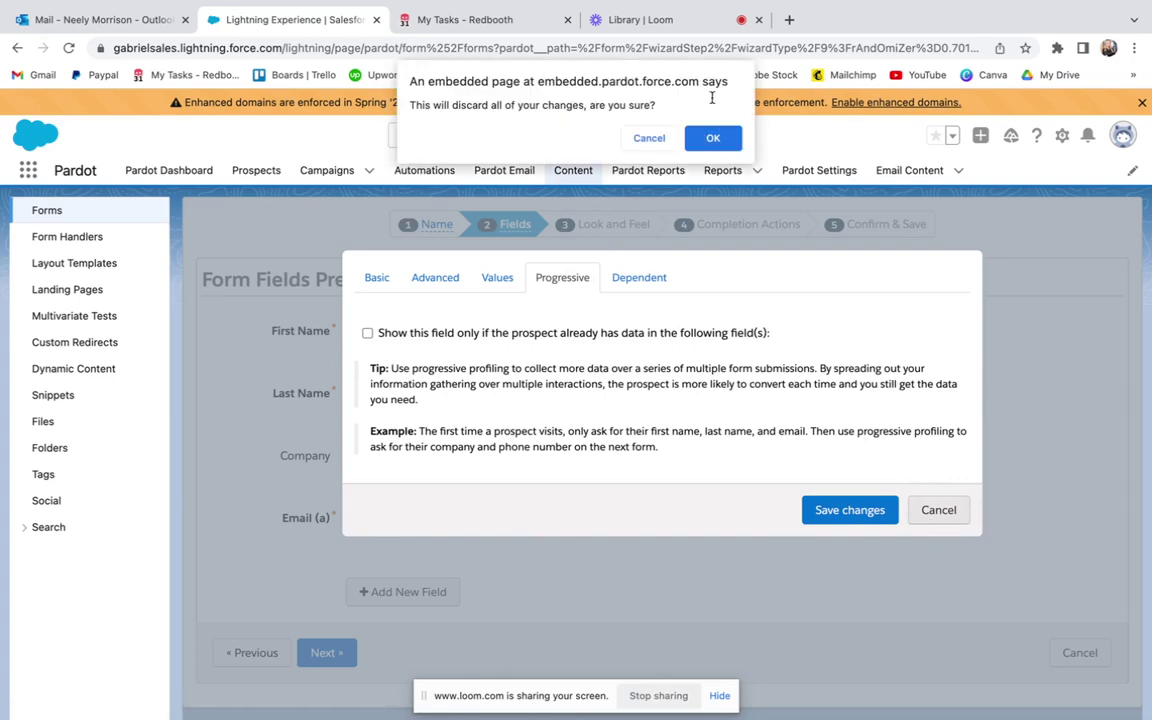
left_click(708, 139)
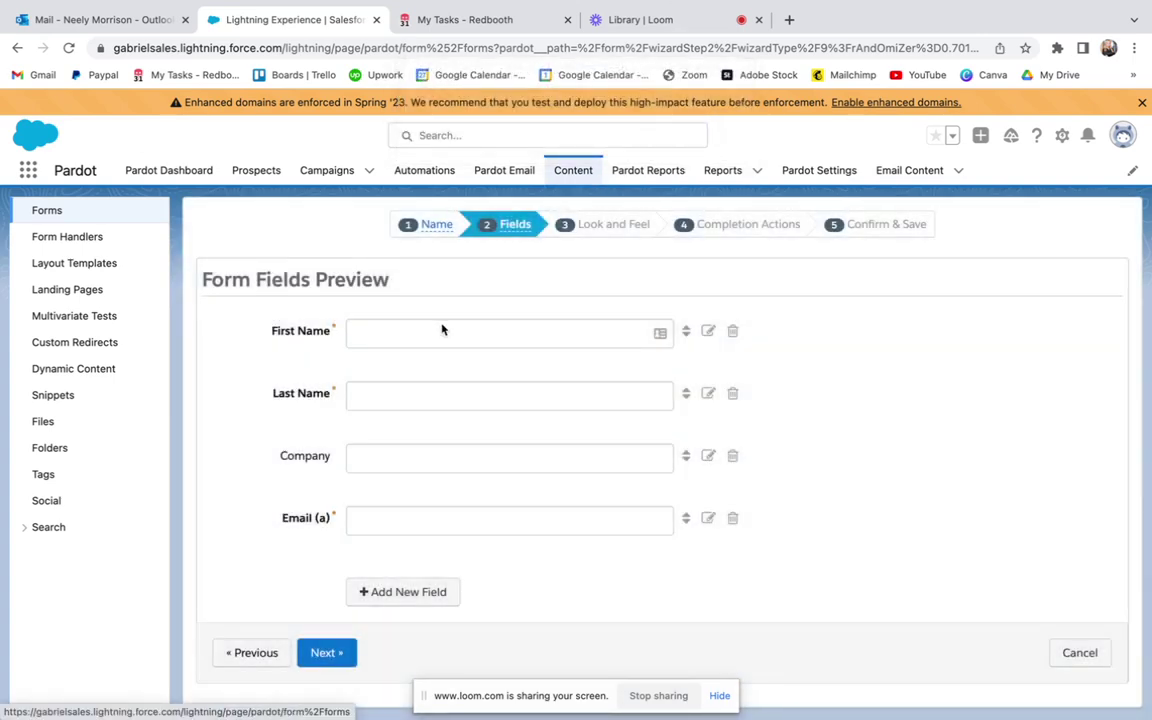
Open a new field, discard it, and advance to Look and Feel
left_click(406, 588)
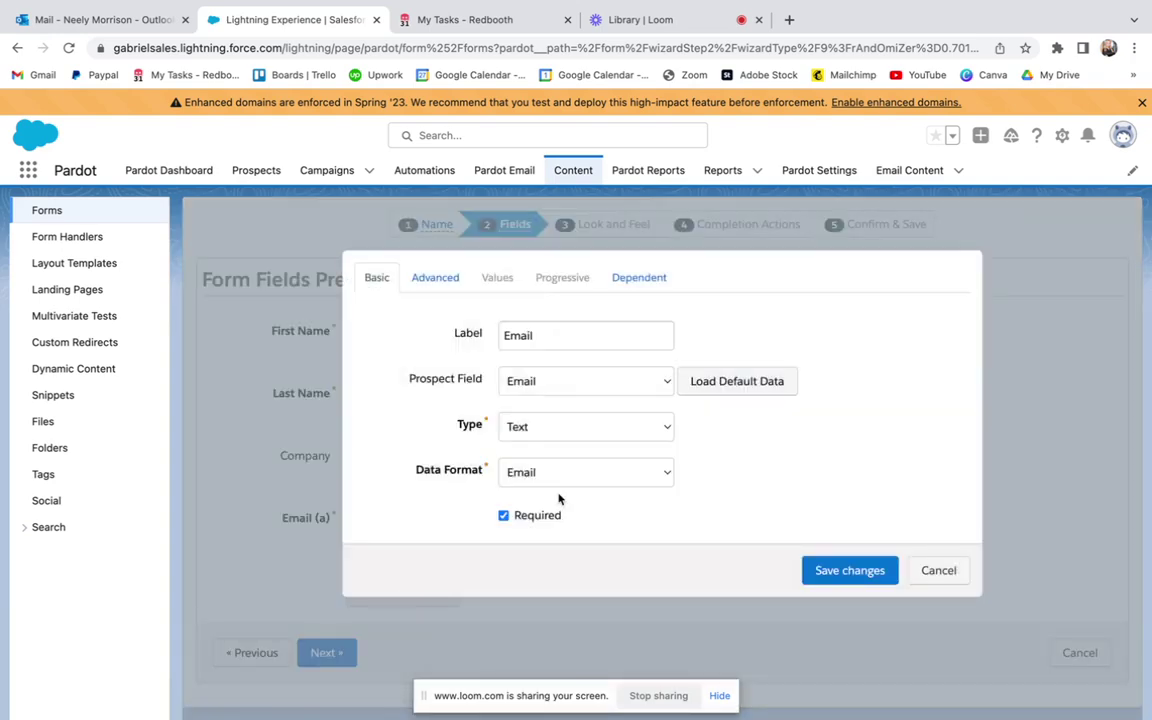
left_click(936, 571)
left_click(713, 138)
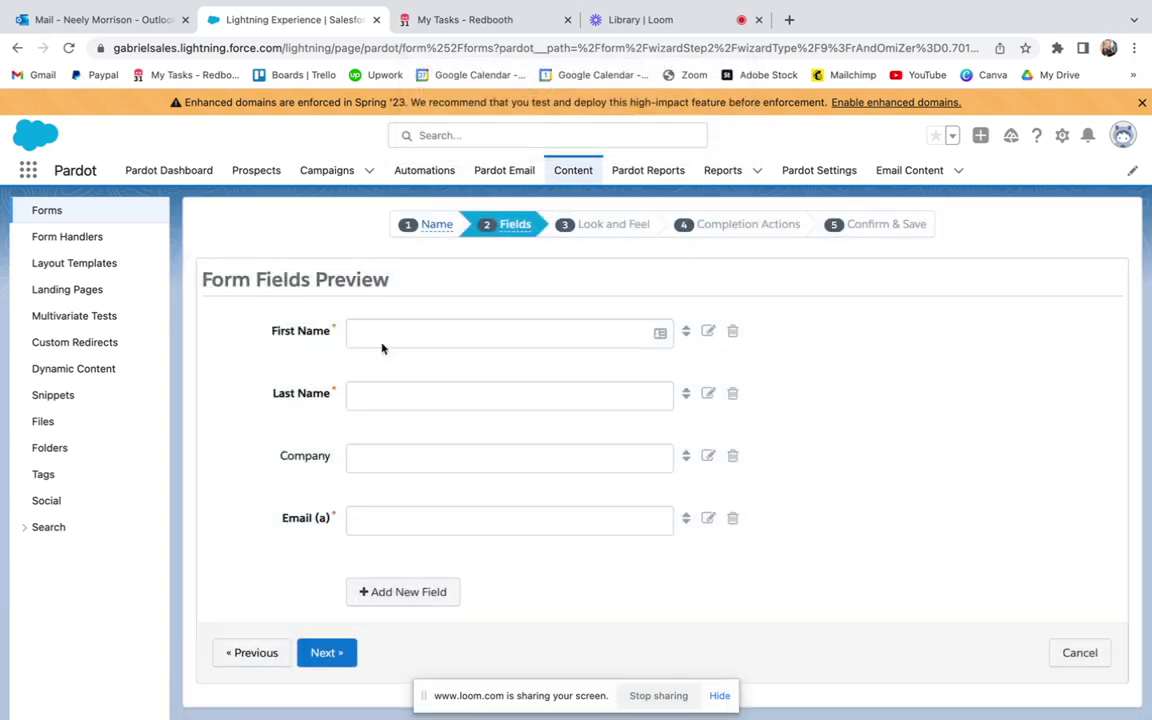
left_click(325, 652)
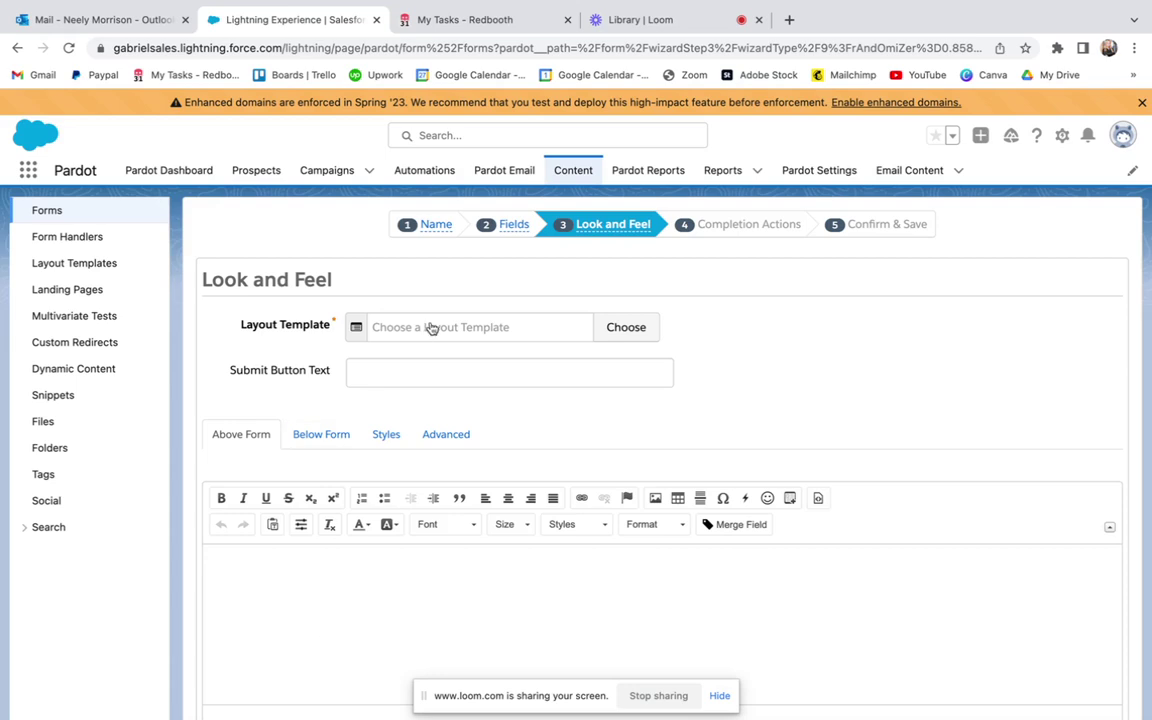
Set the Submit Button Text to 'Submit'
left_click_drag(325, 330, 236, 330)
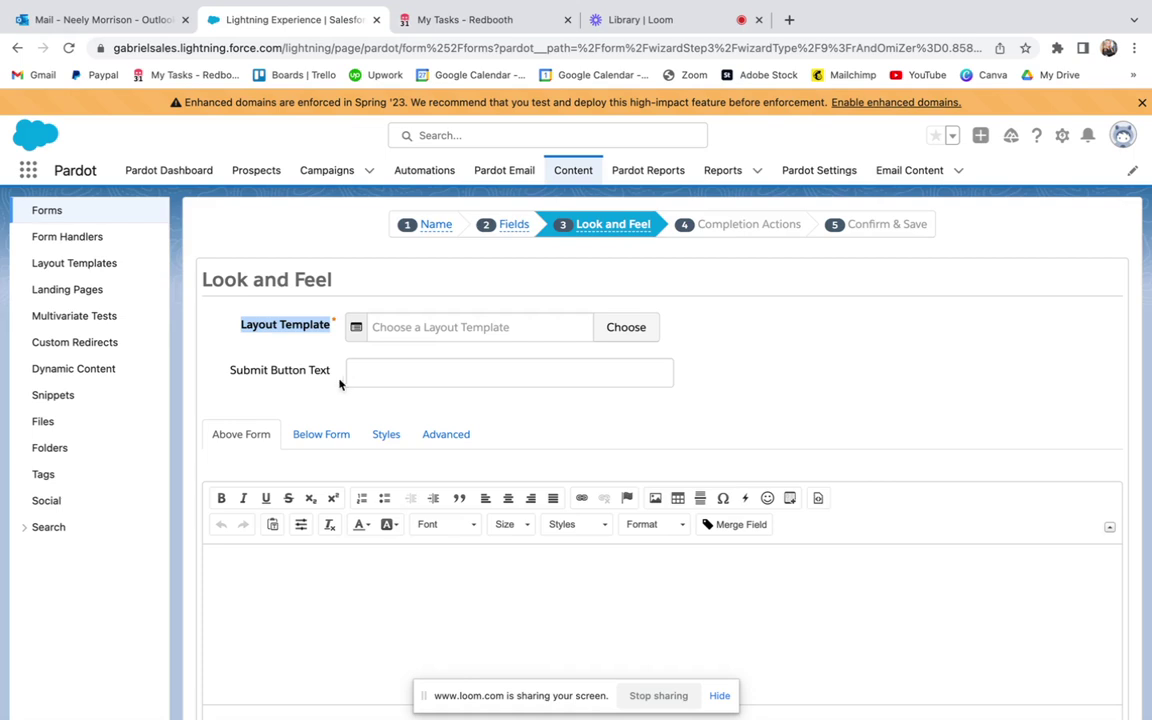
left_click(379, 366)
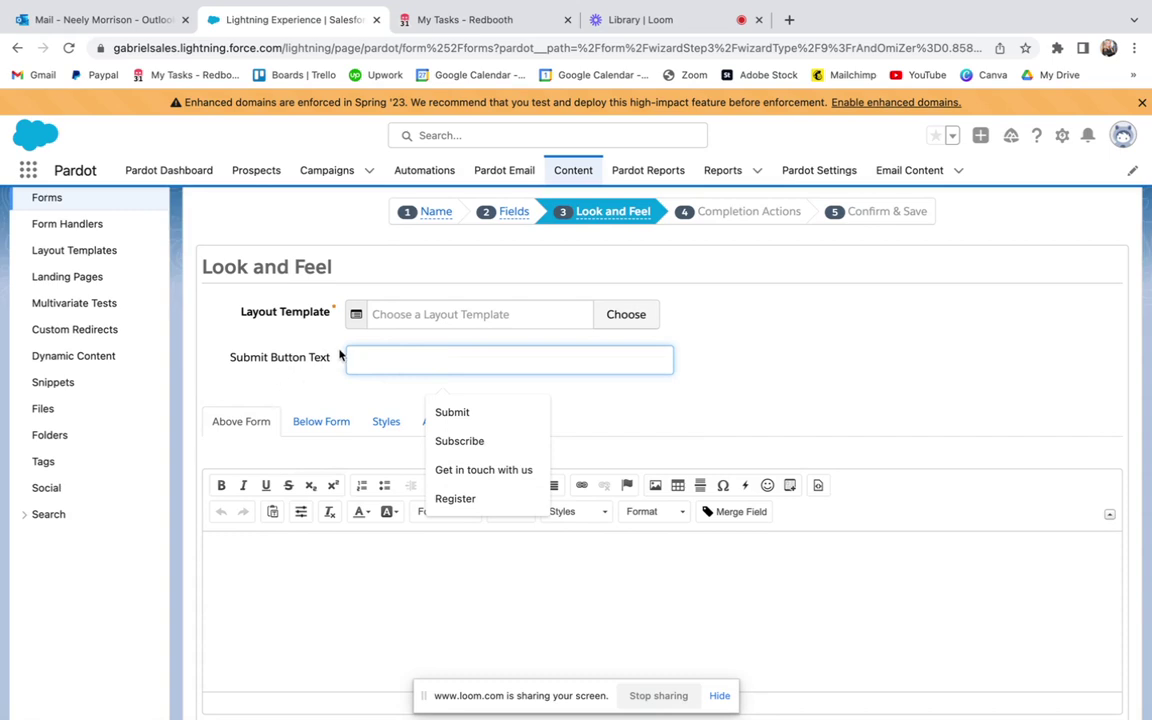
type("Reig")
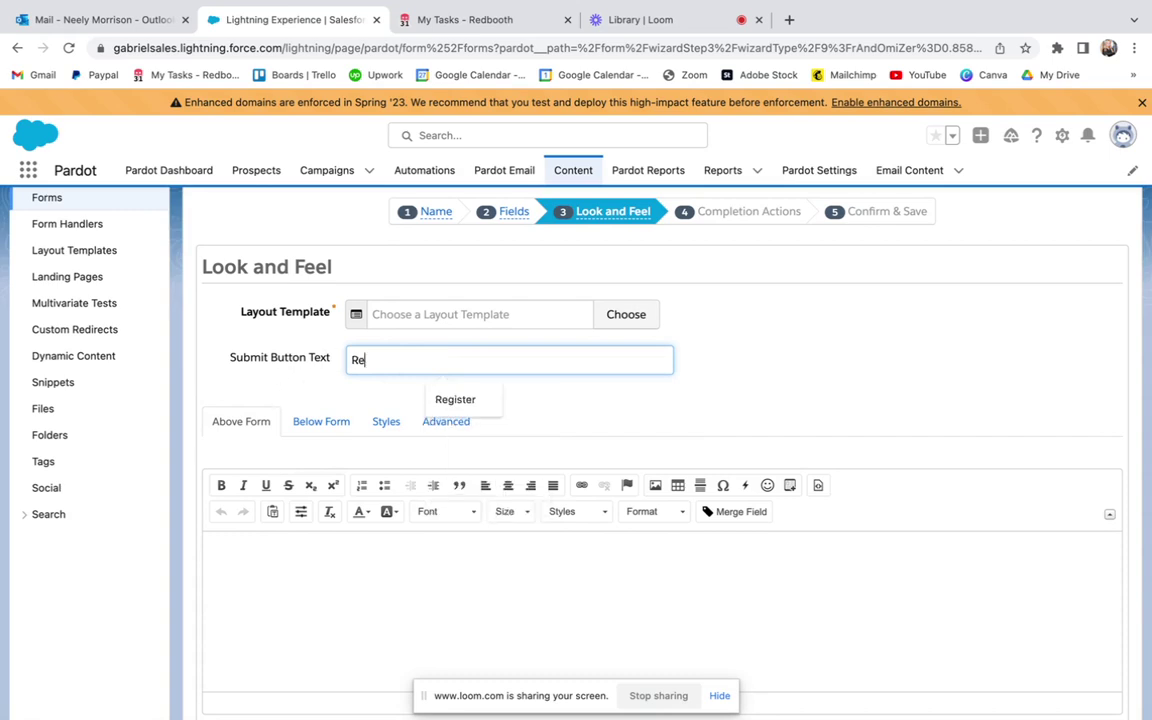
key("BackSpace")
type("gis")
key("BackSpace")
key("BackSpace")
key("BackSpace")
key("BackSpace")
type("Submit")
left_click(275, 374)
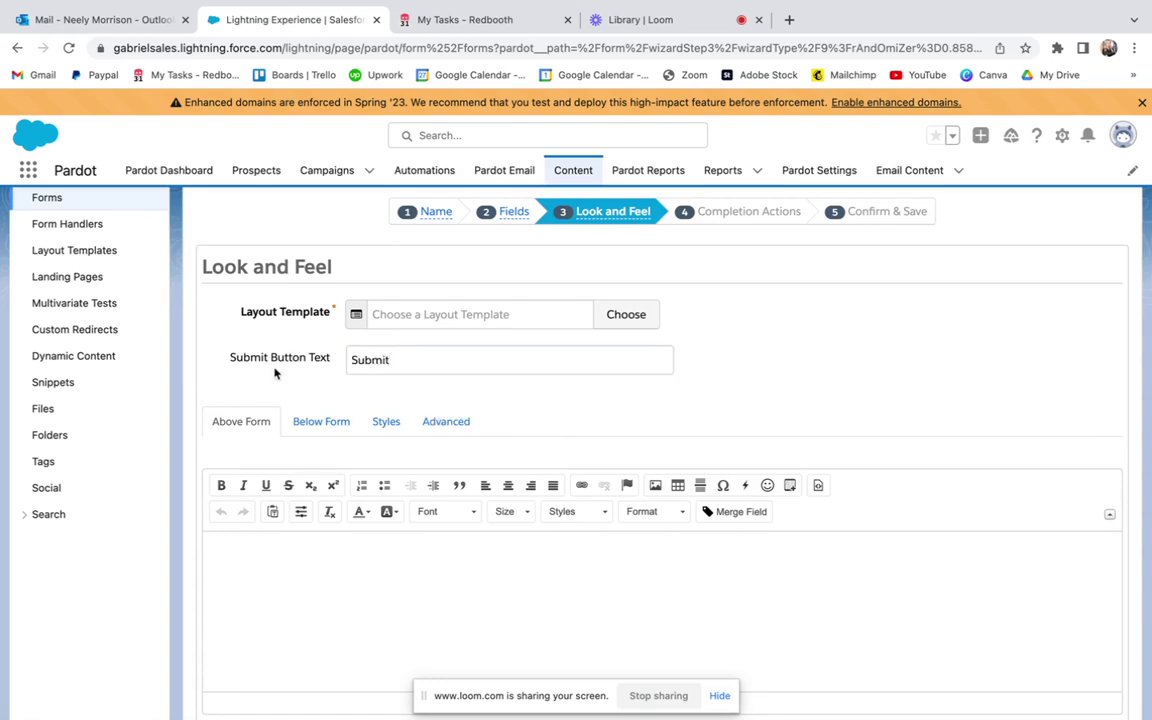
Review the Above Form, Below Form and Styles tabs of the form layout
scroll(275, 374, "down", 1)
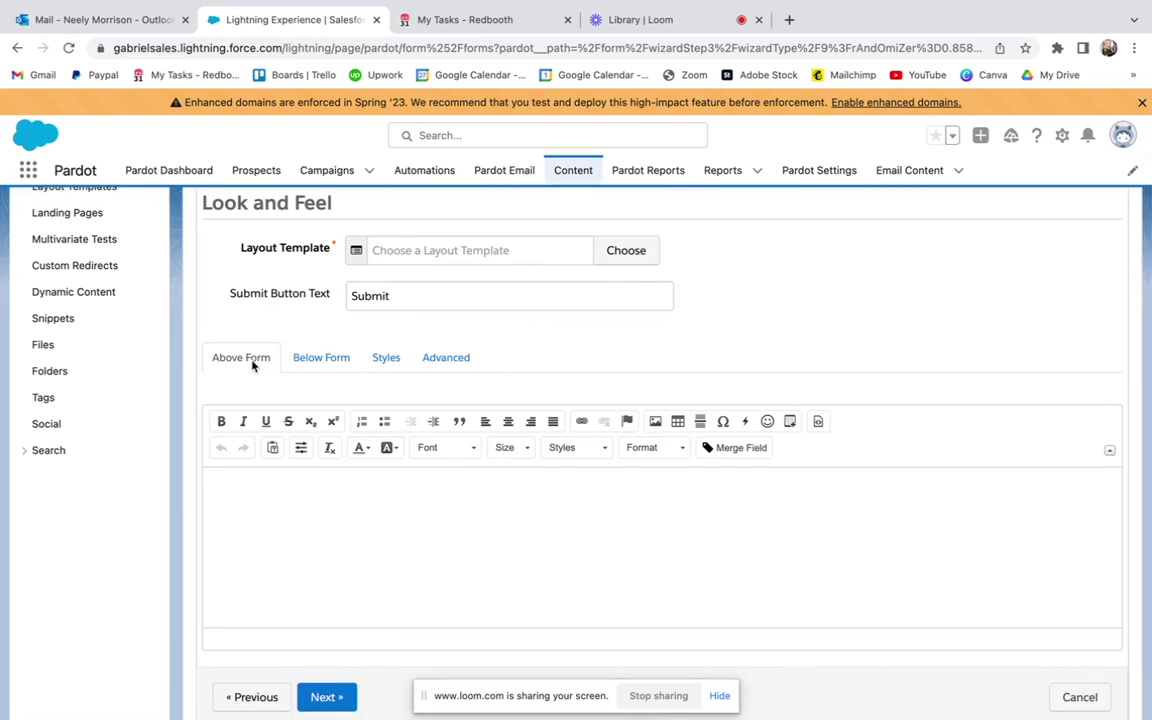
left_click(316, 360)
left_click(257, 362)
left_click(293, 362)
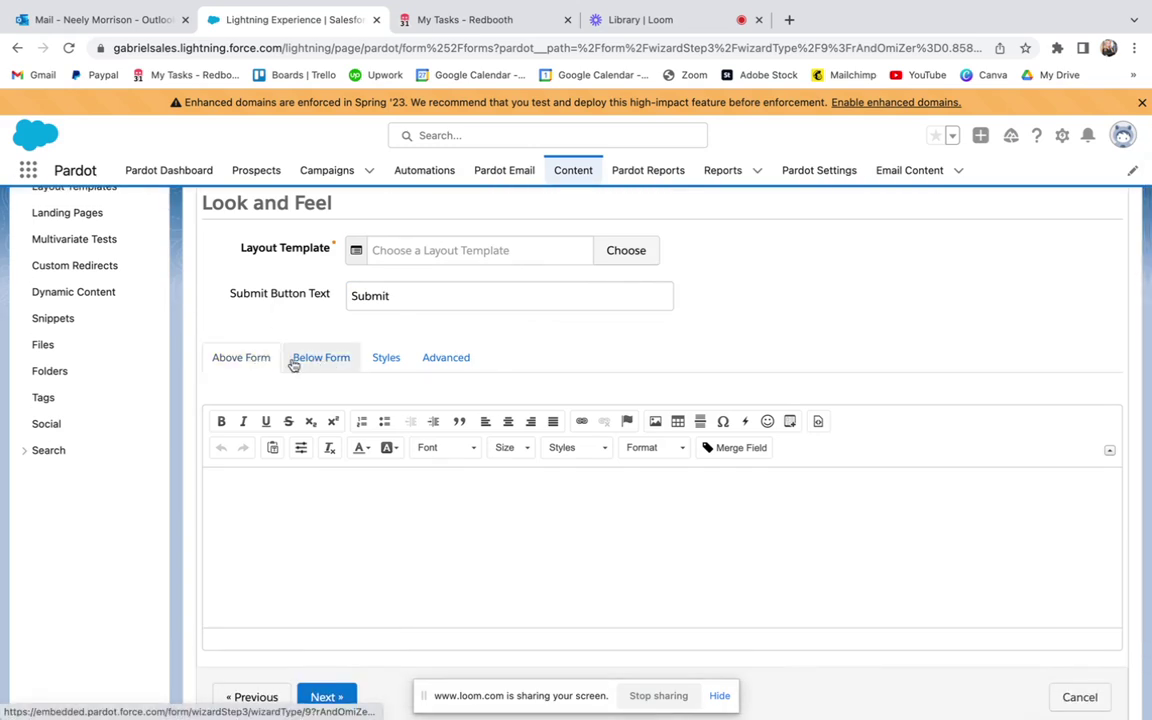
left_click(267, 364)
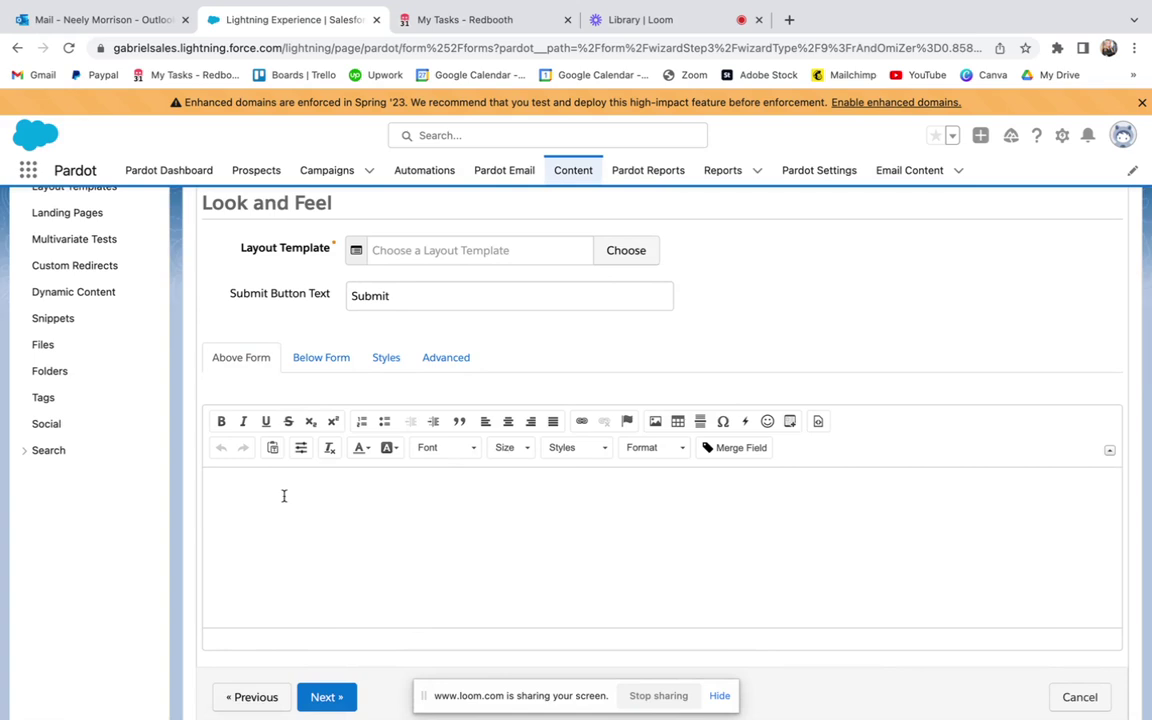
left_click(334, 362)
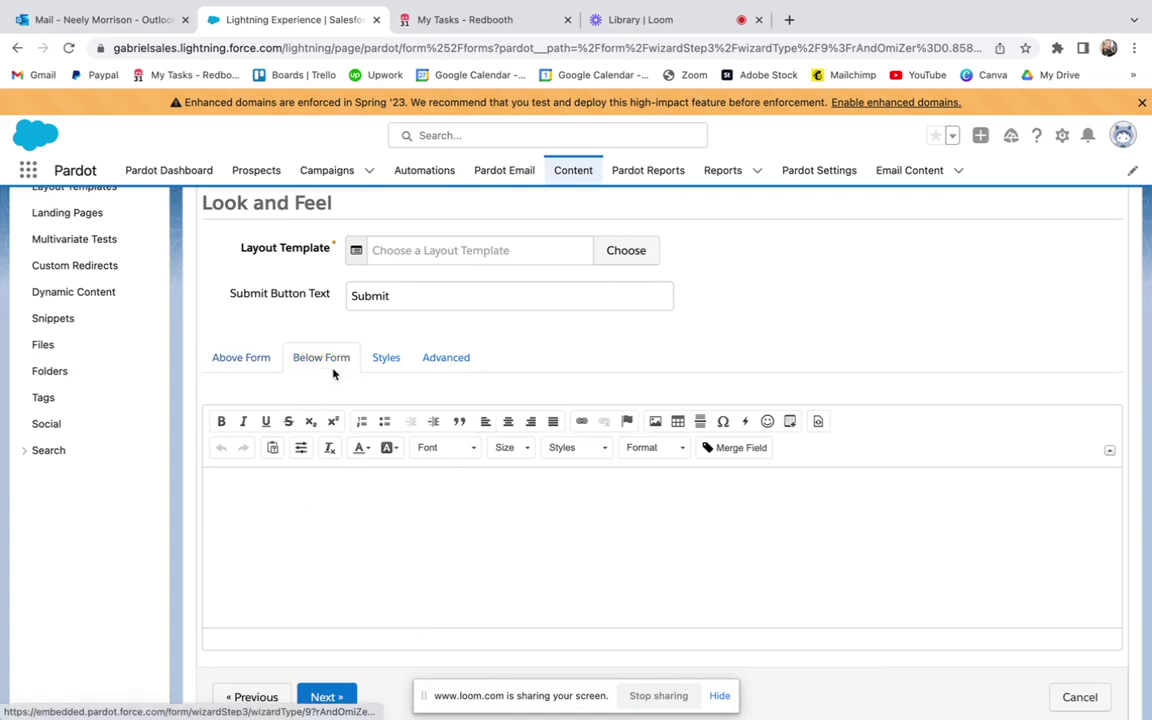
left_click(489, 490)
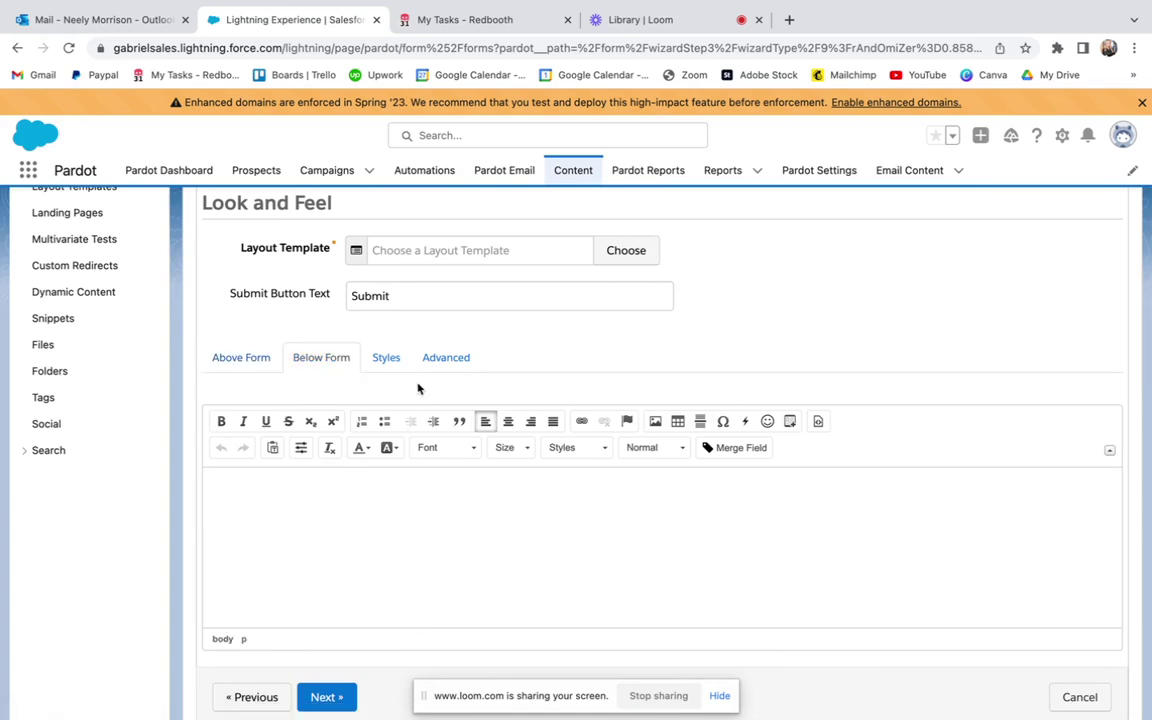
left_click(396, 364)
scroll(683, 514, "down", 3)
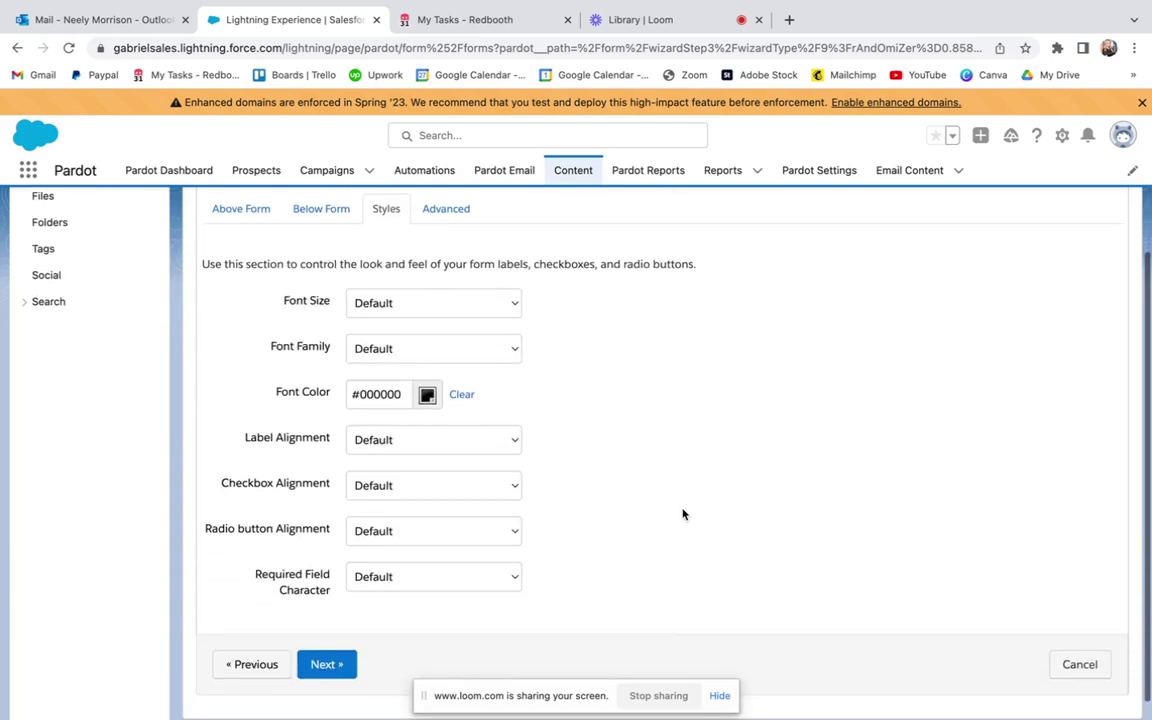
scroll(681, 514, "up", 3)
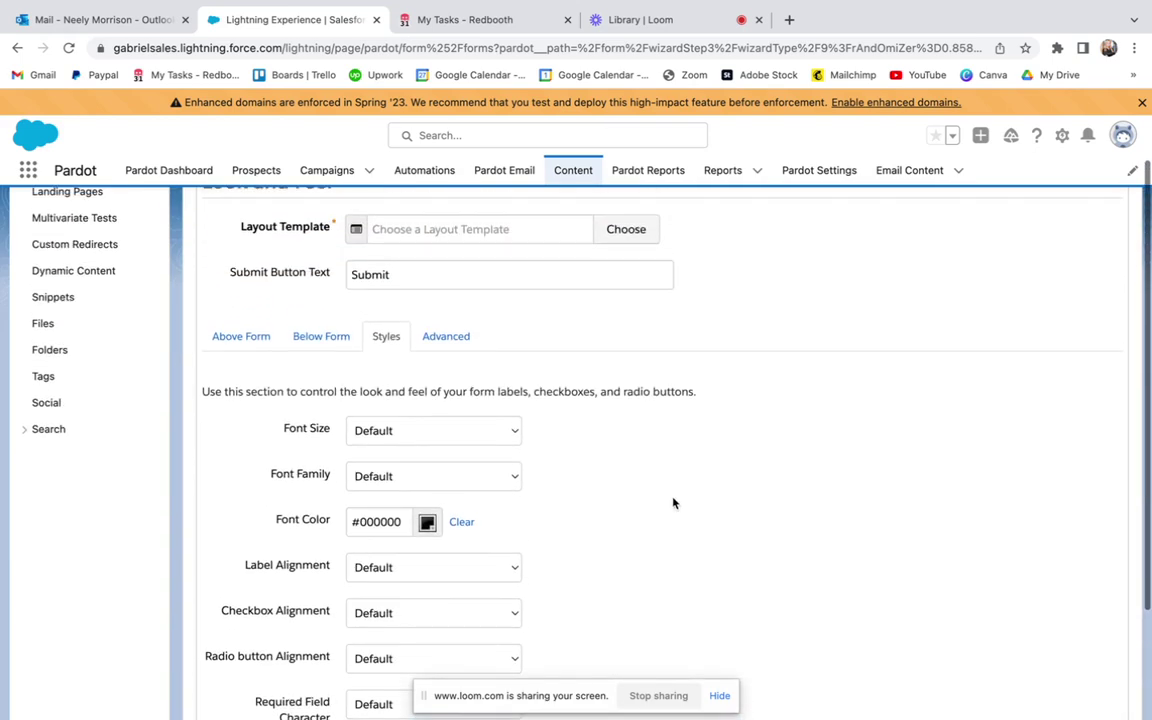
Enable reCAPTCHA under Advanced, leaving Kiosk/Data Entry Mode off, and try advancing
left_click(460, 340)
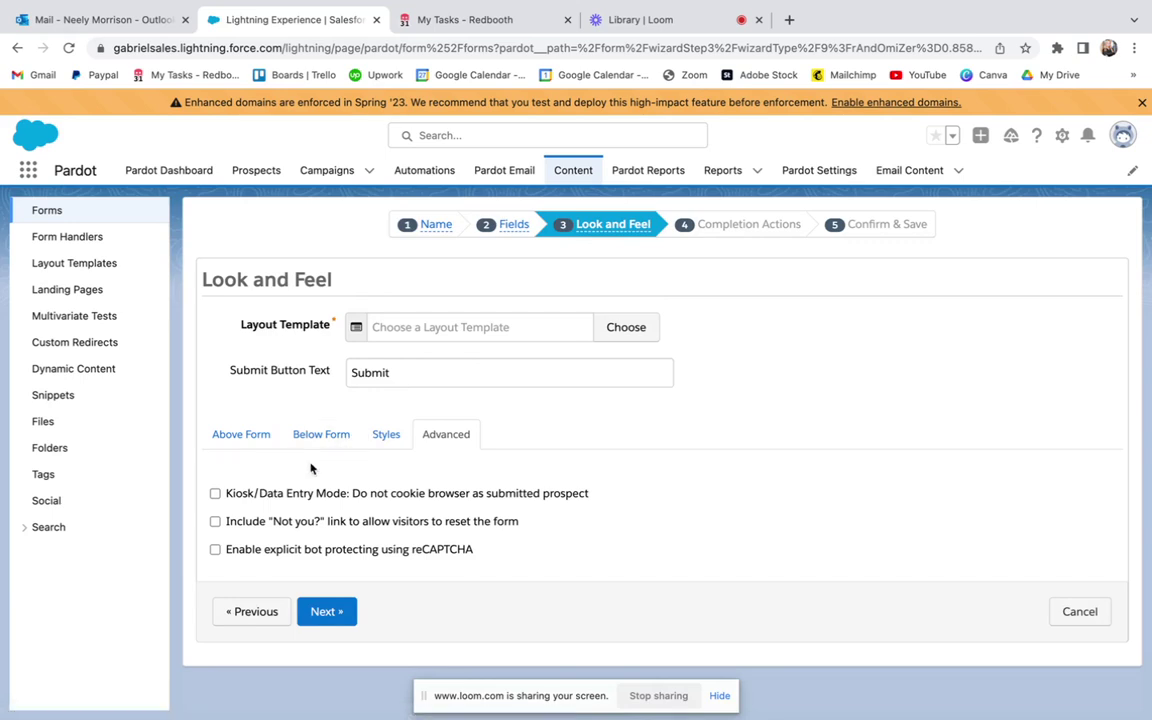
left_click(247, 495)
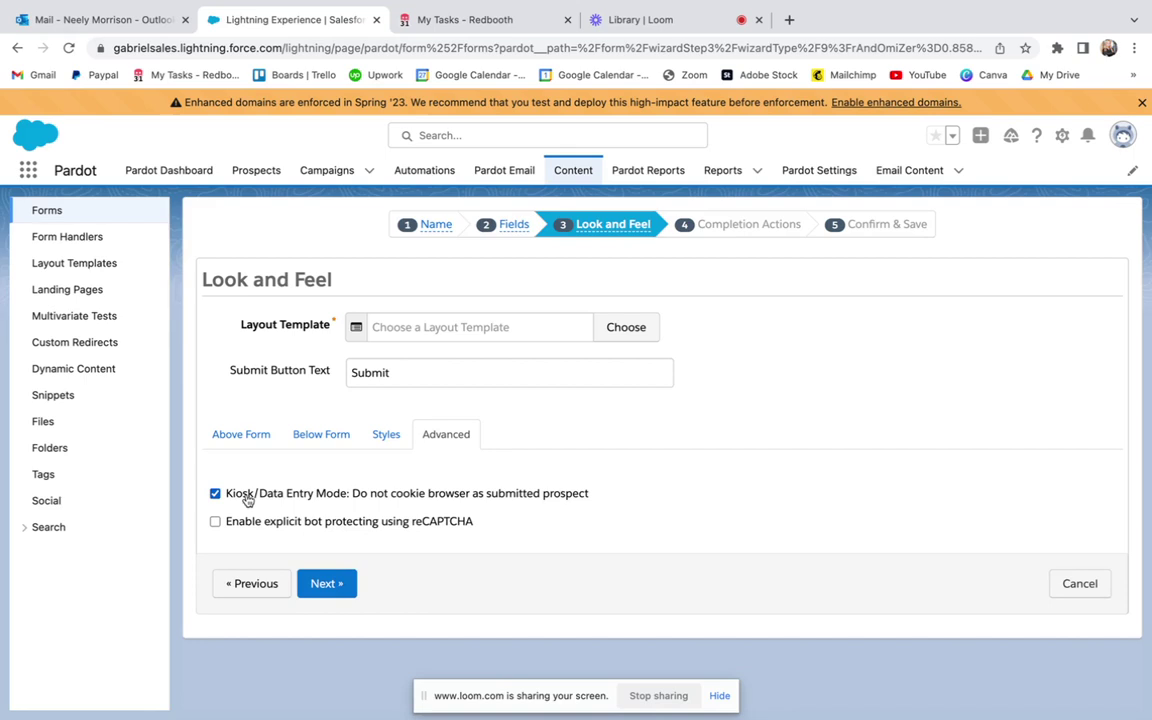
left_click(247, 497)
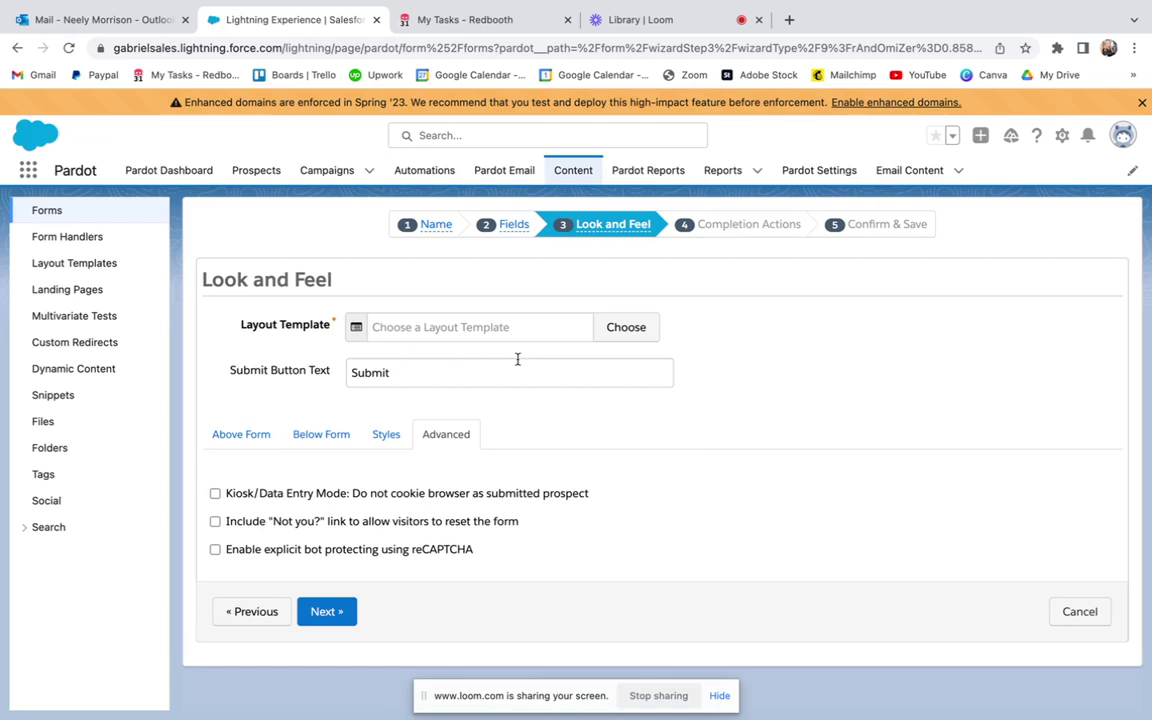
left_click(290, 494)
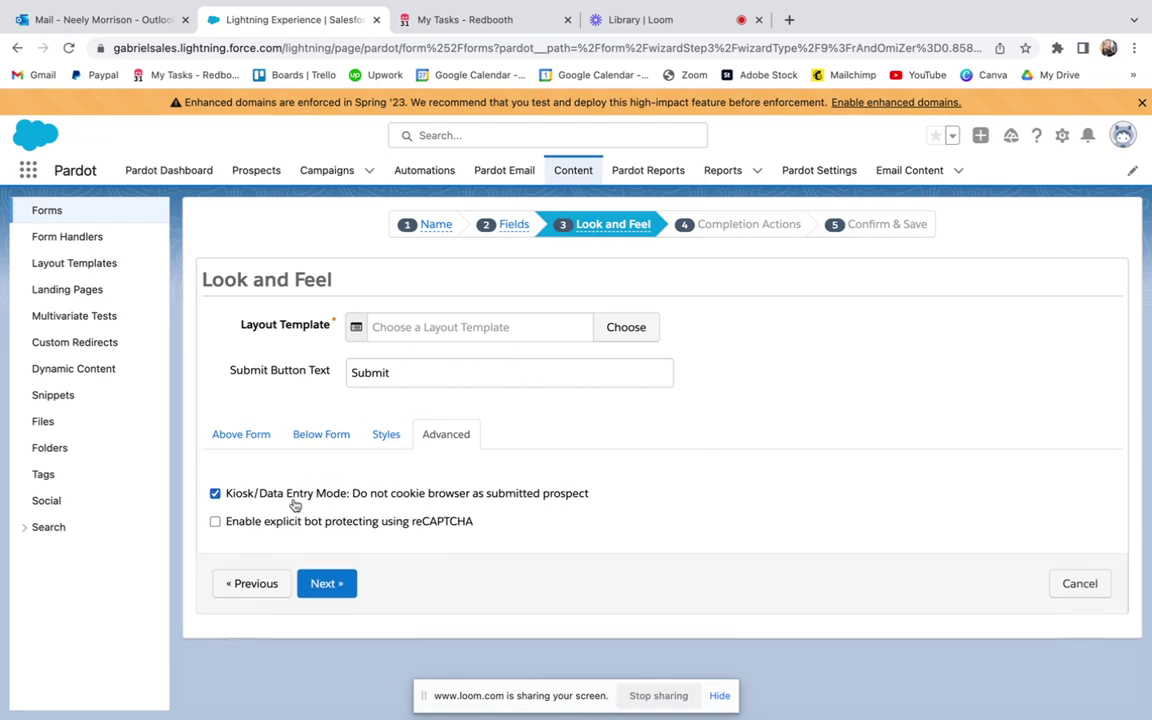
left_click(388, 494)
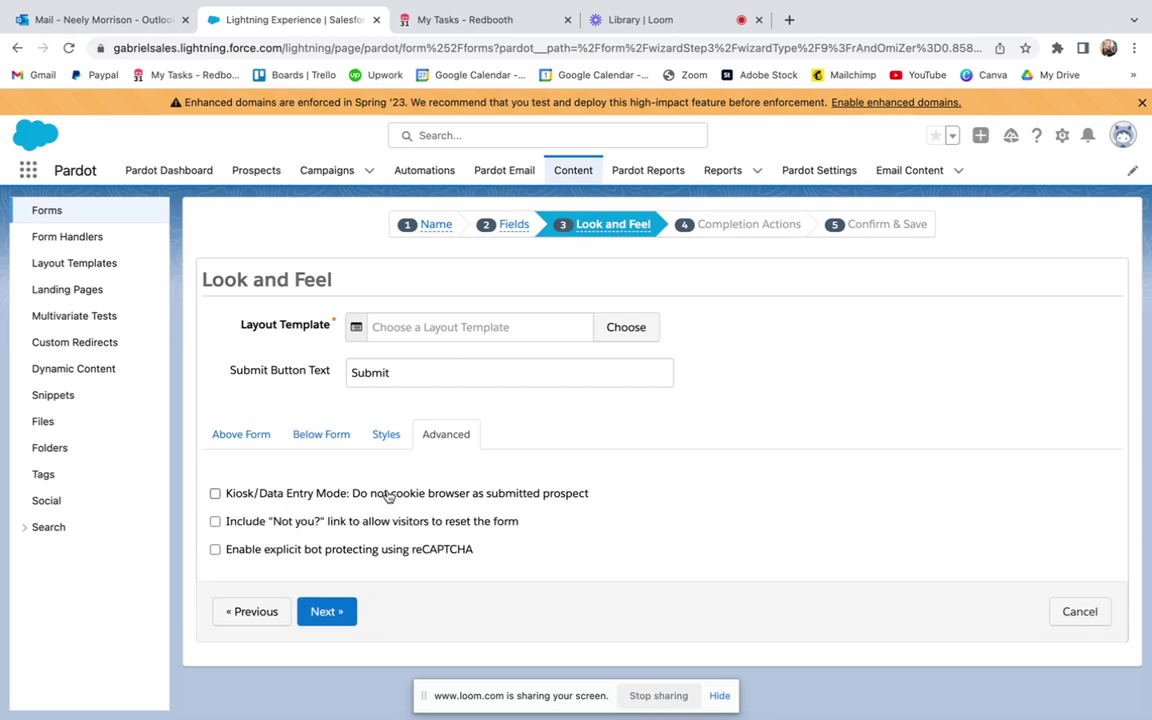
left_click(268, 552)
left_click(343, 613)
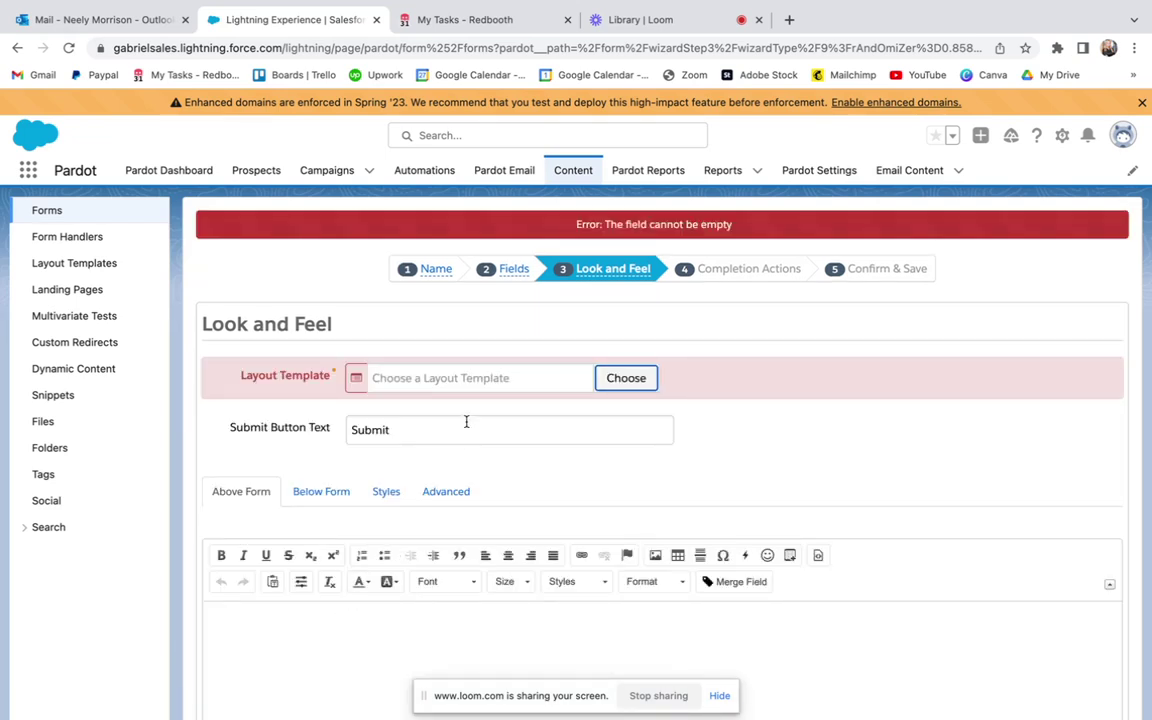
scroll(465, 419, "down", 3)
Enter 'Thanks for your submission. Someone will be in touch!' as the Thank You Content
left_click(338, 641)
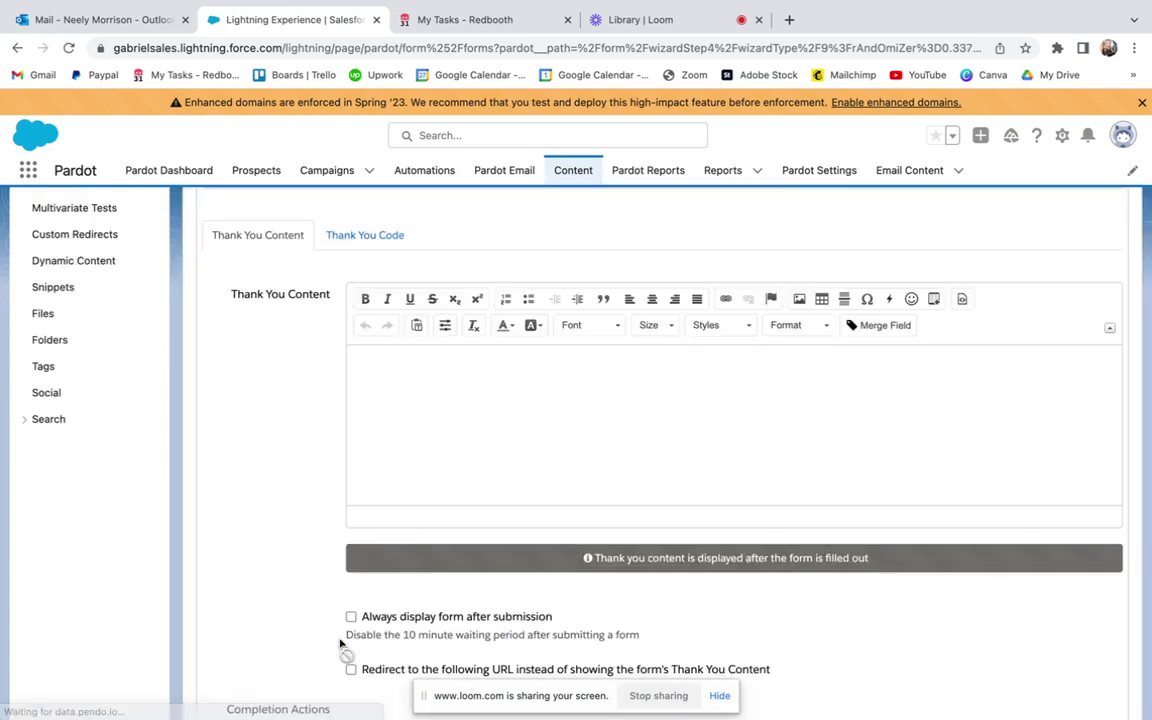
scroll(375, 522, "up", 2)
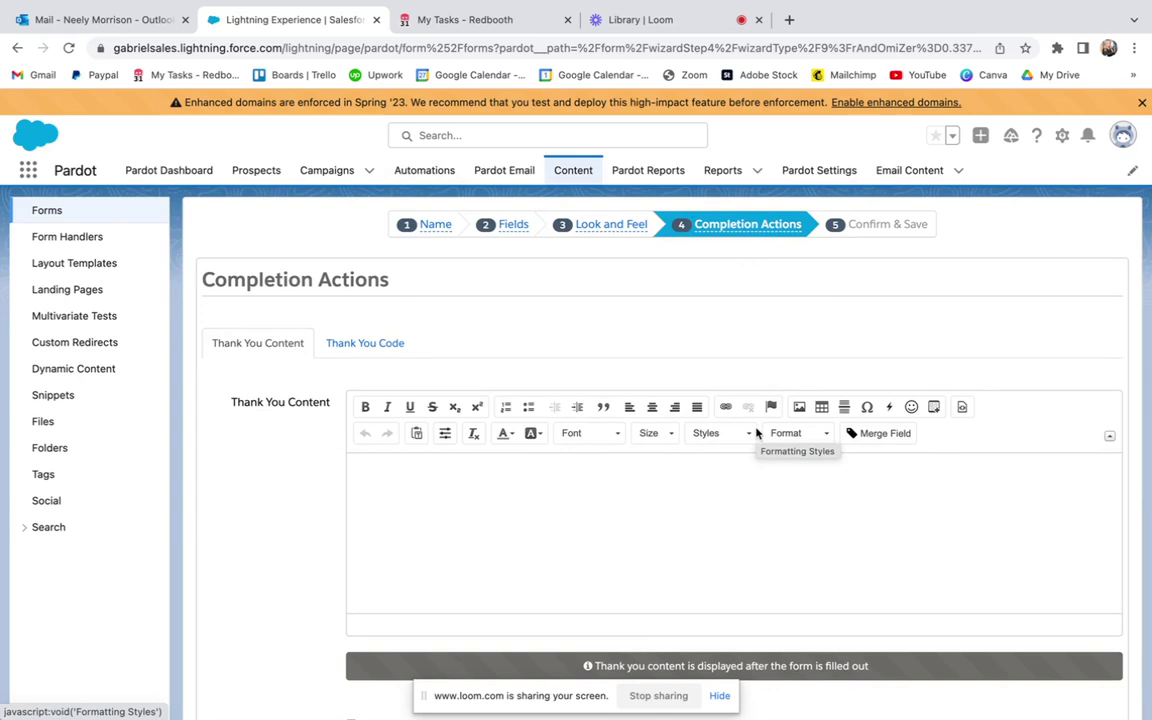
left_click(563, 512)
scroll(564, 513, "down", 1)
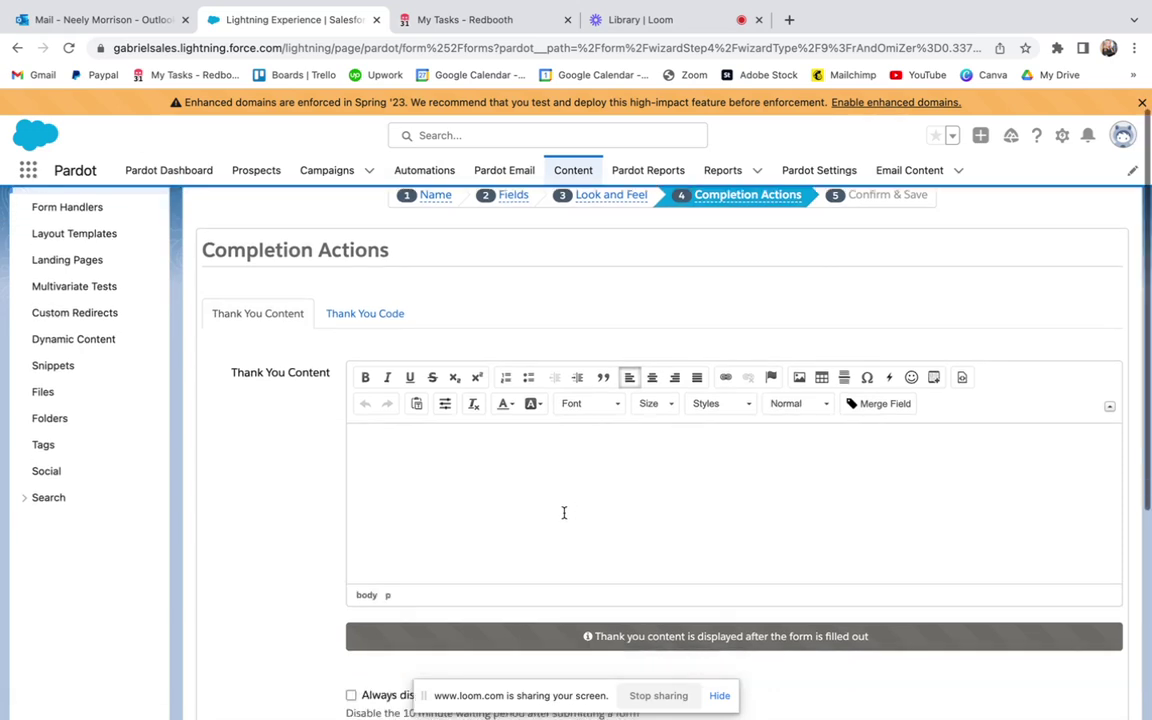
type("Thanks")
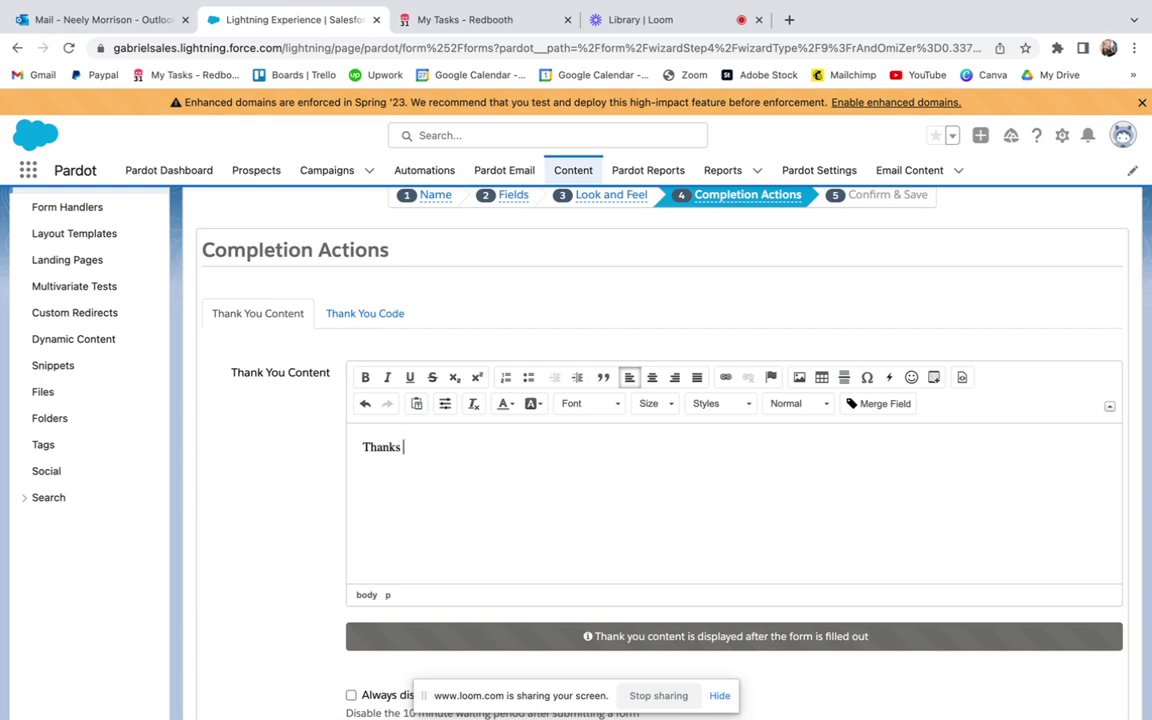
type(" for your submission.")
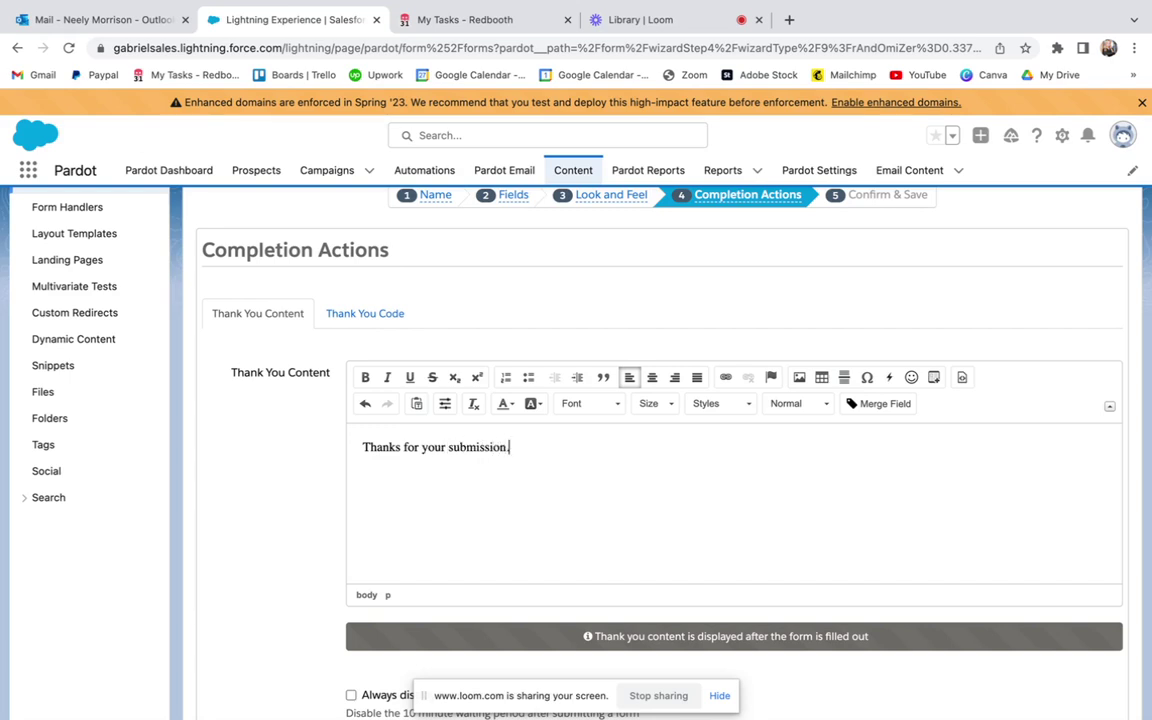
type(" Someone will be in touch!")
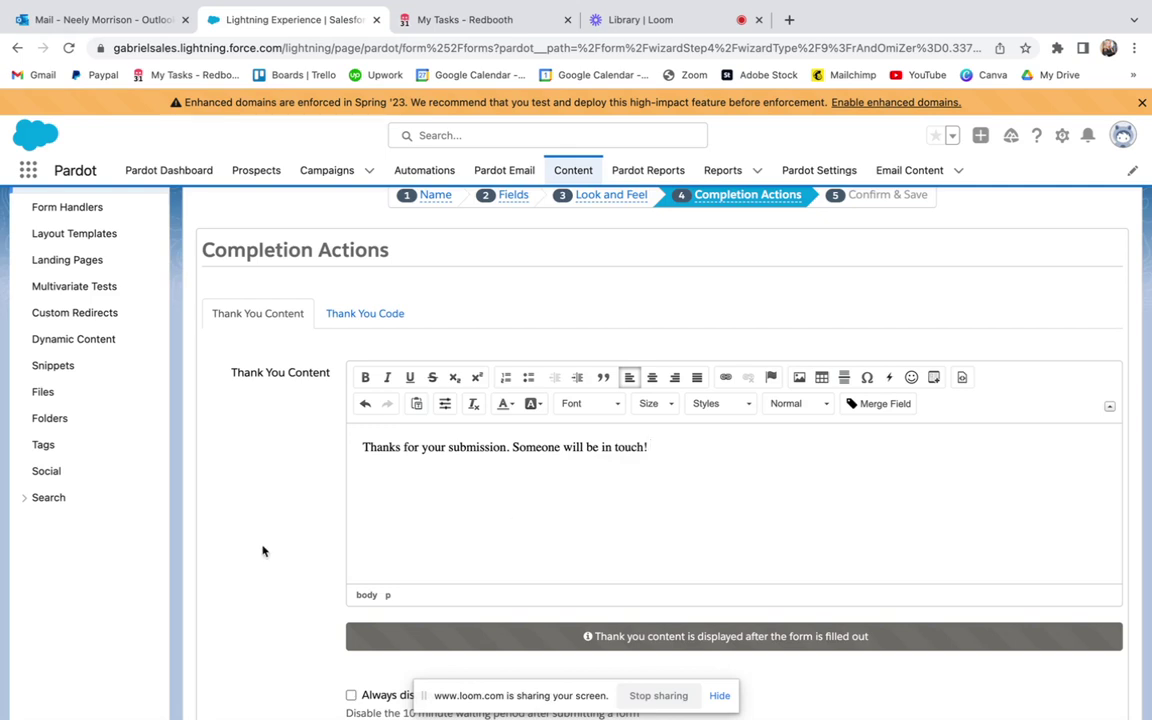
scroll(262, 549, "down", 3)
scroll(262, 549, "down", 3)
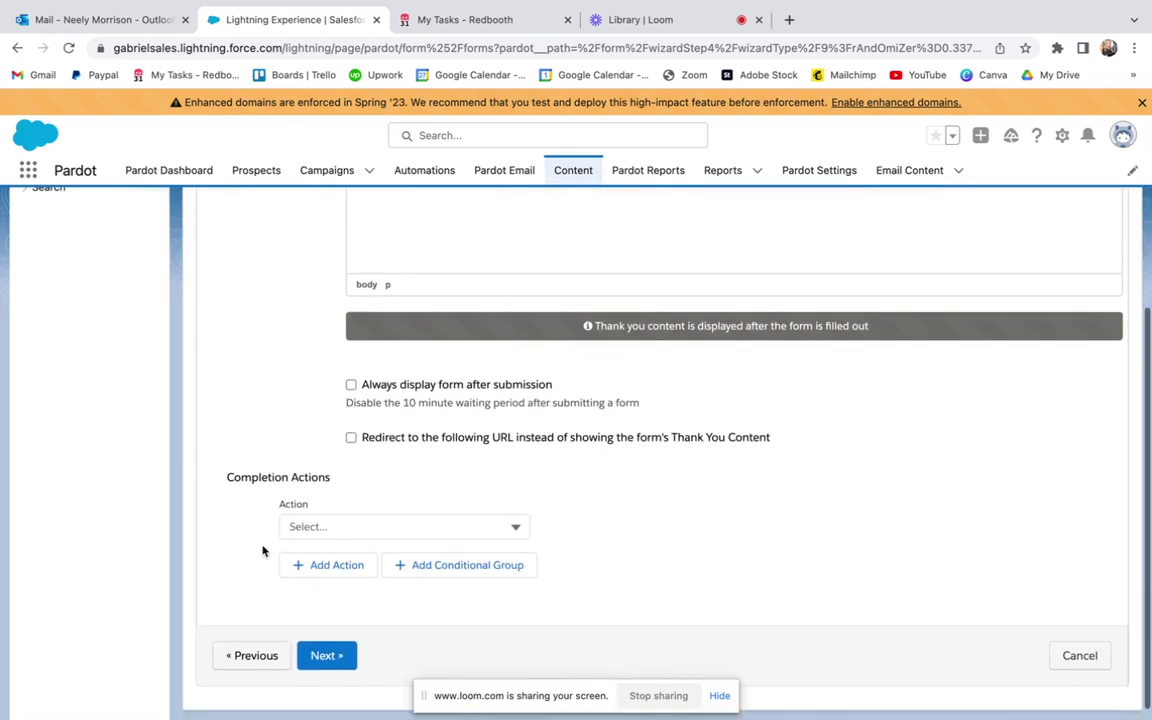
Look at the redirect URL option and browse the list of completion actions
left_click(414, 443)
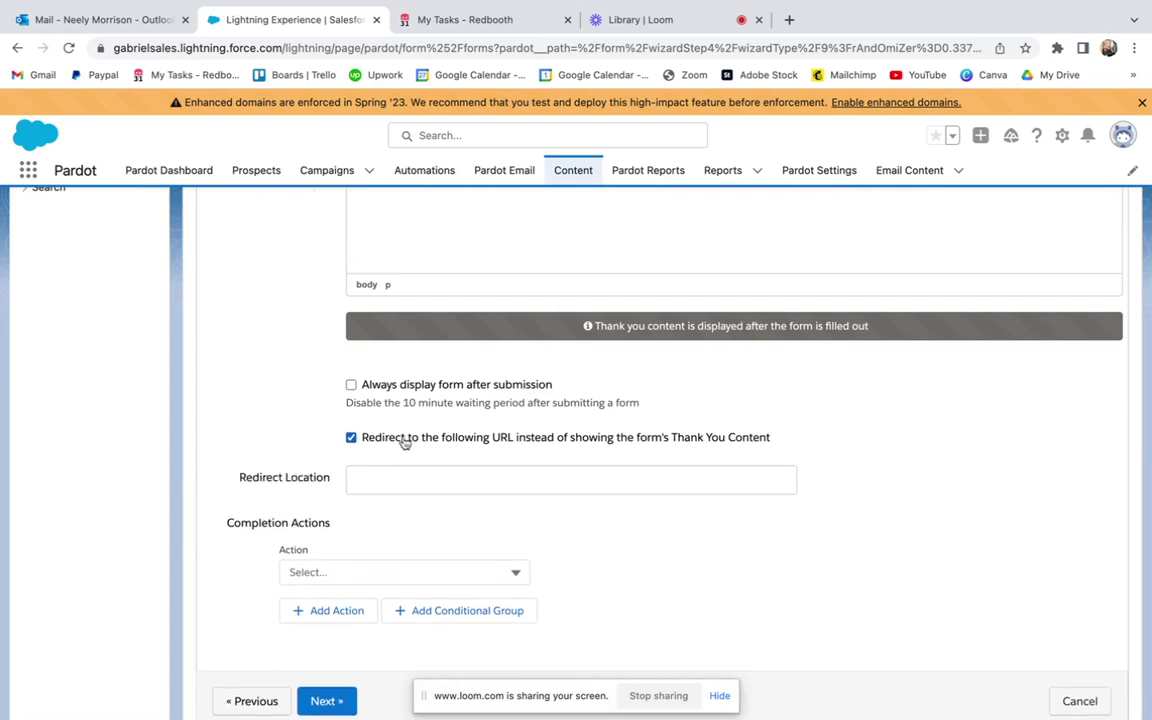
left_click(377, 478)
scroll(663, 476, "up", 2)
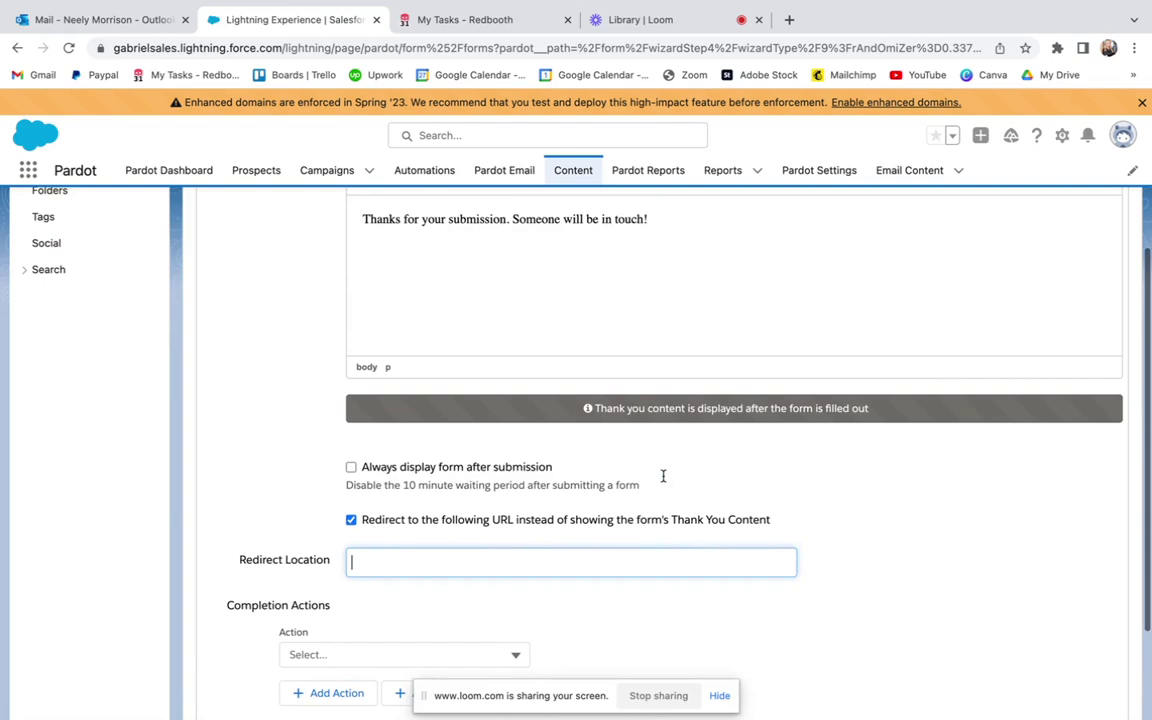
scroll(365, 553, "down", 2)
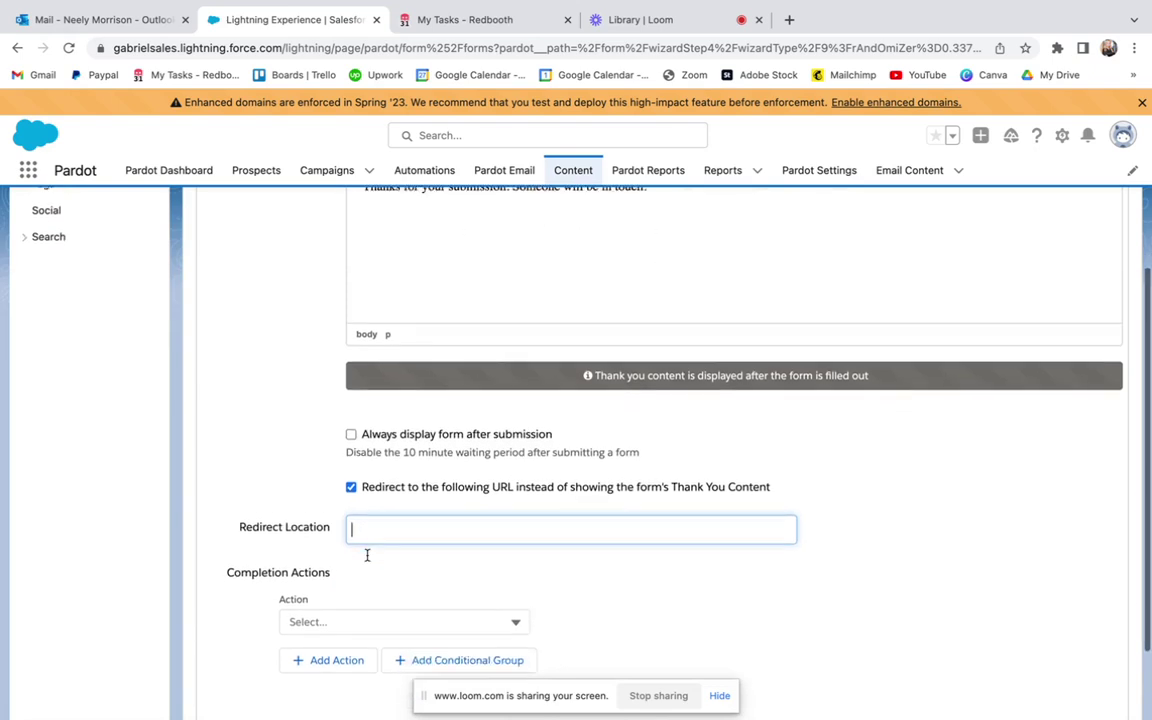
scroll(320, 480, "down", 1)
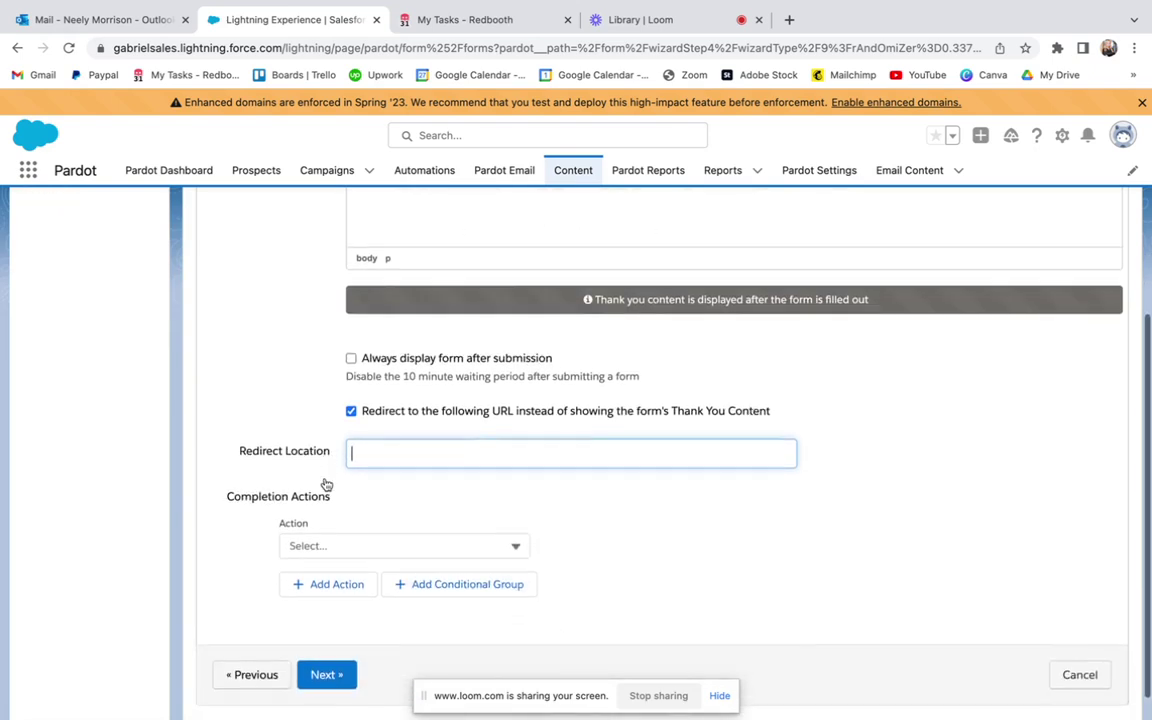
left_click(337, 547)
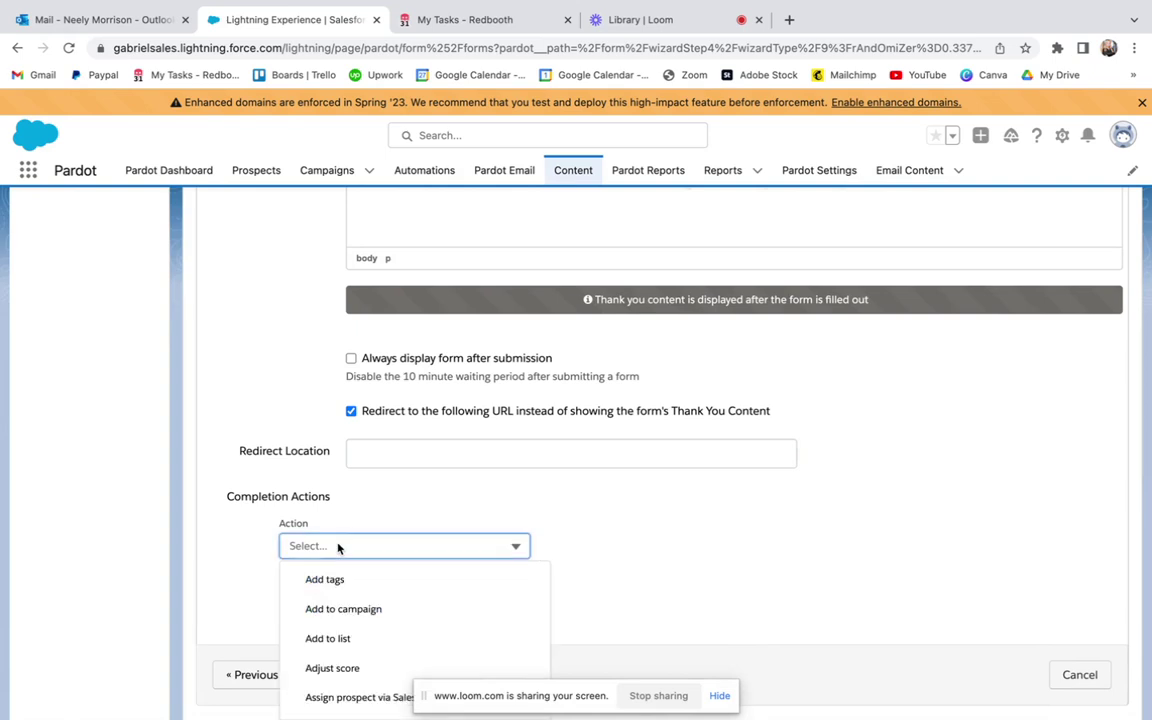
left_click(323, 523)
scroll(323, 523, "up", 5)
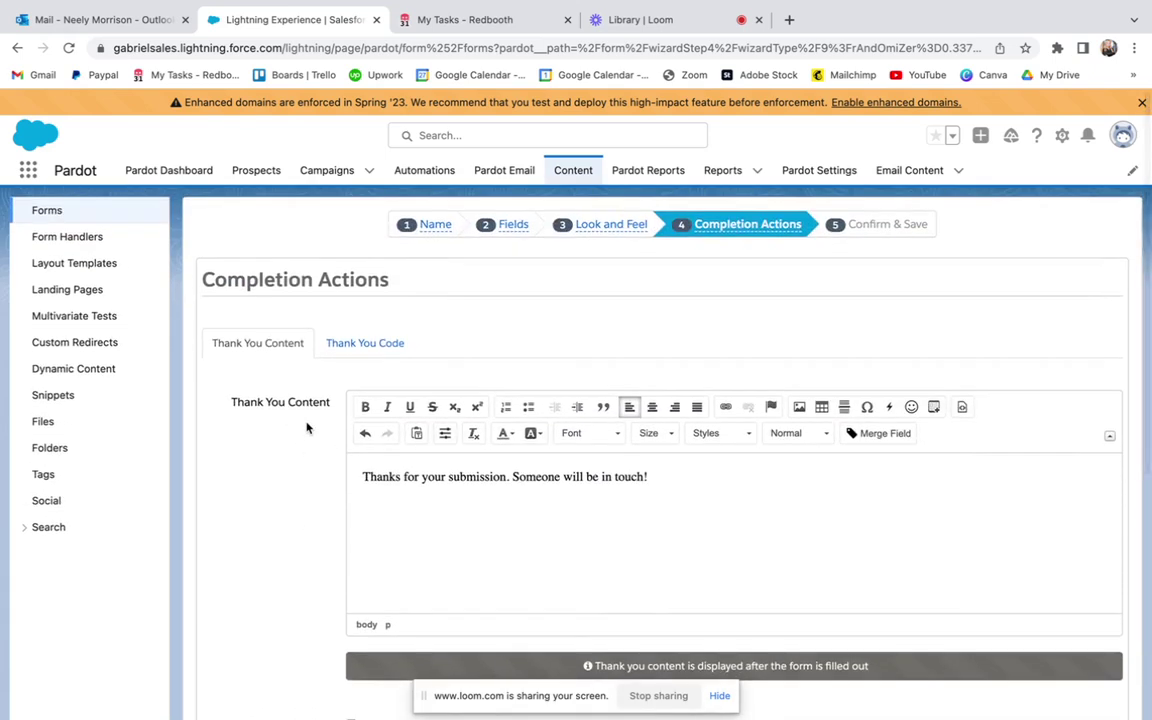
scroll(307, 428, "down", 5)
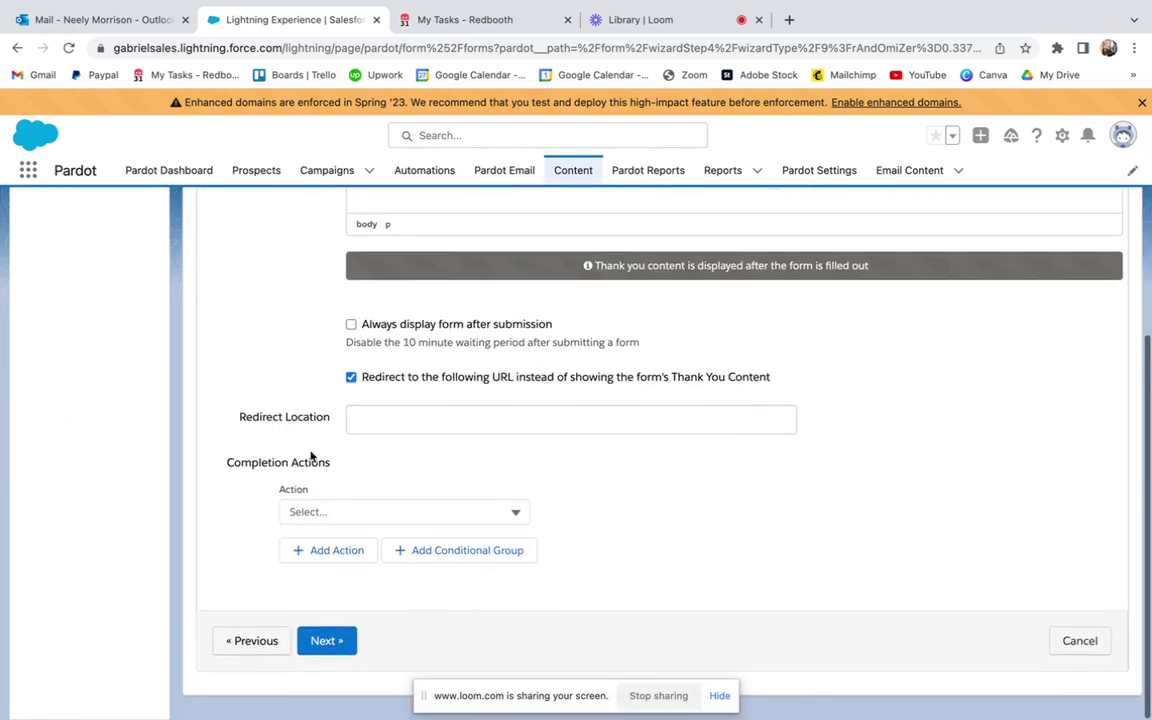
left_click(323, 512)
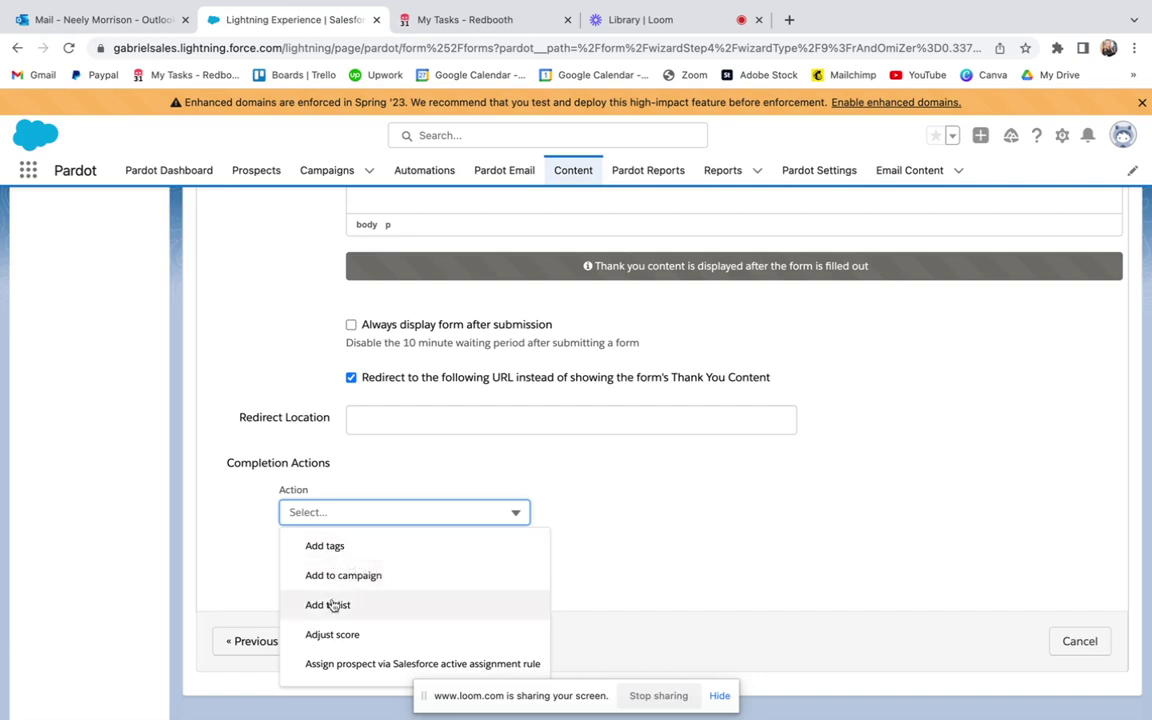
scroll(333, 600, "down", 5)
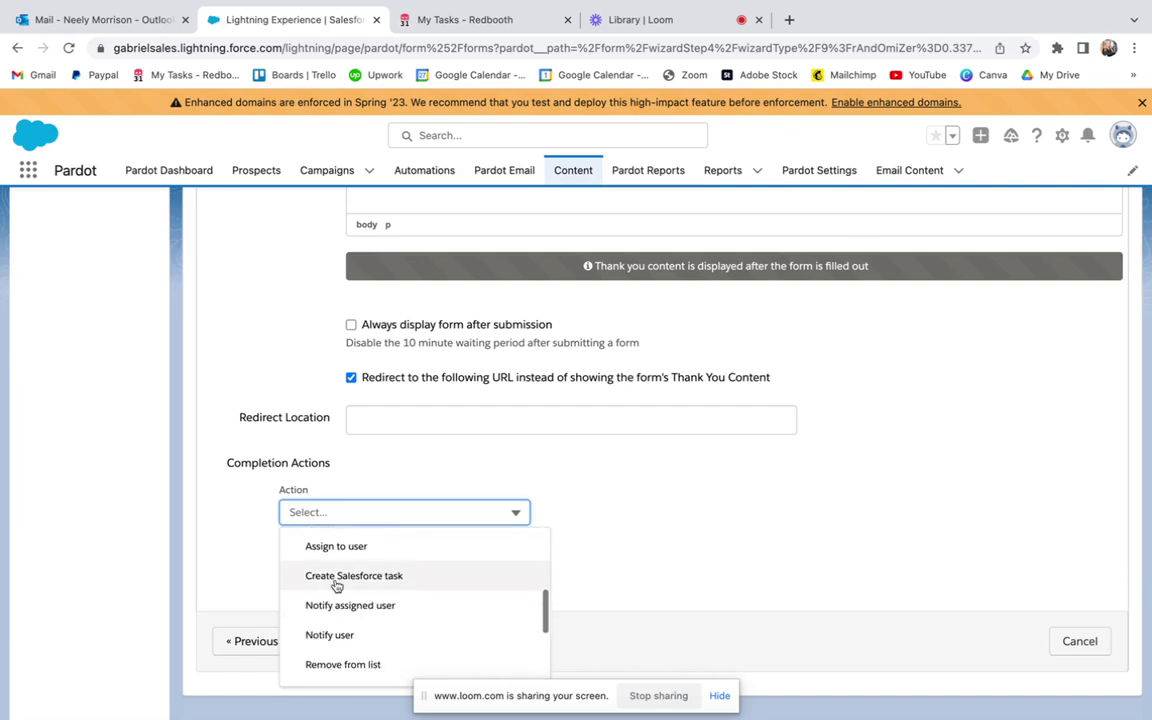
scroll(336, 586, "down", 5)
scroll(336, 586, "up", 2)
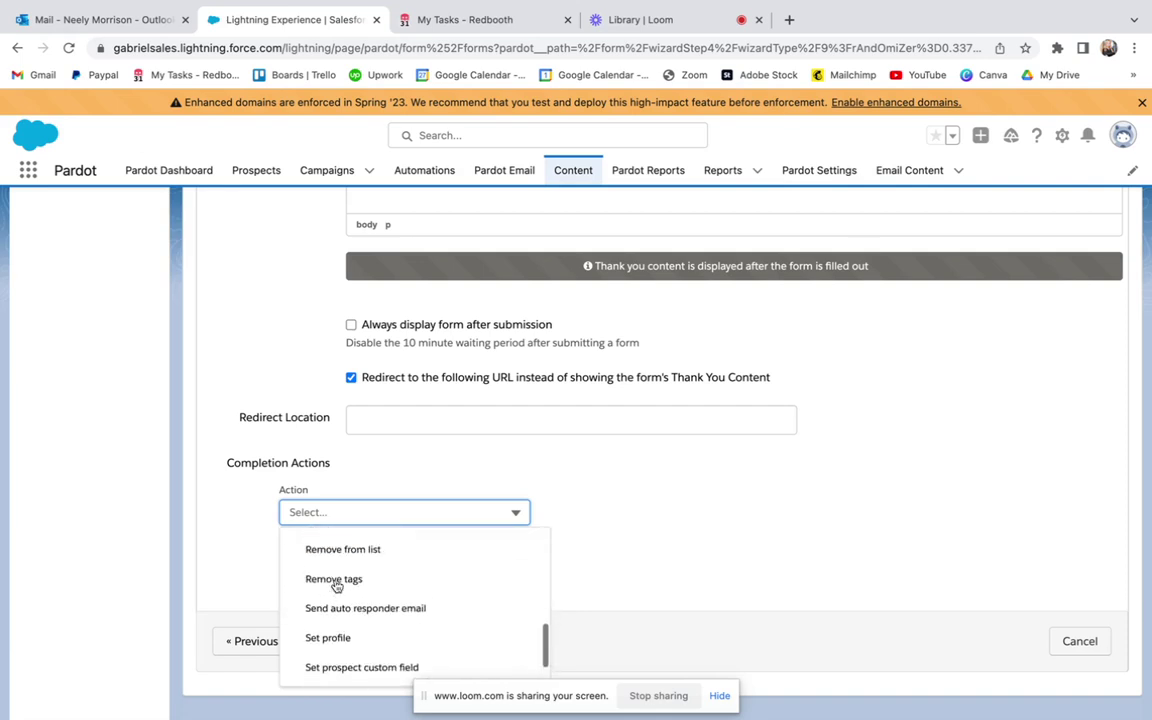
scroll(336, 586, "down", 1)
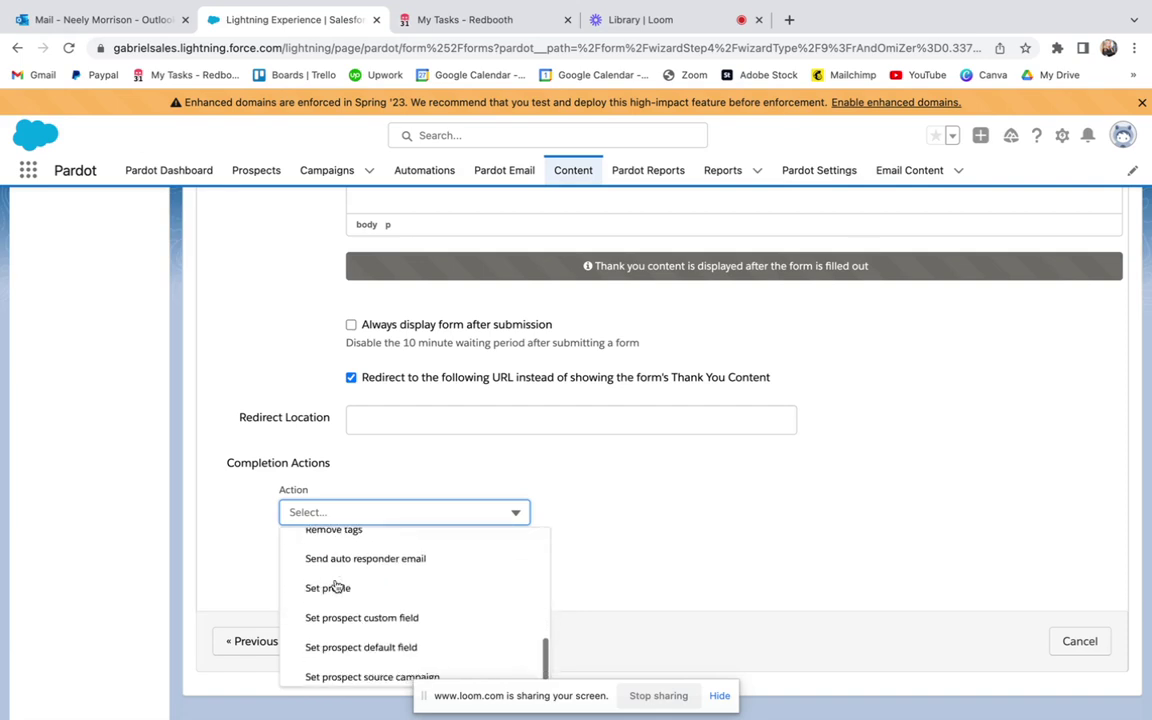
Choose 'Set prospect default field' as a completion action and browse its prospect fields
left_click(320, 647)
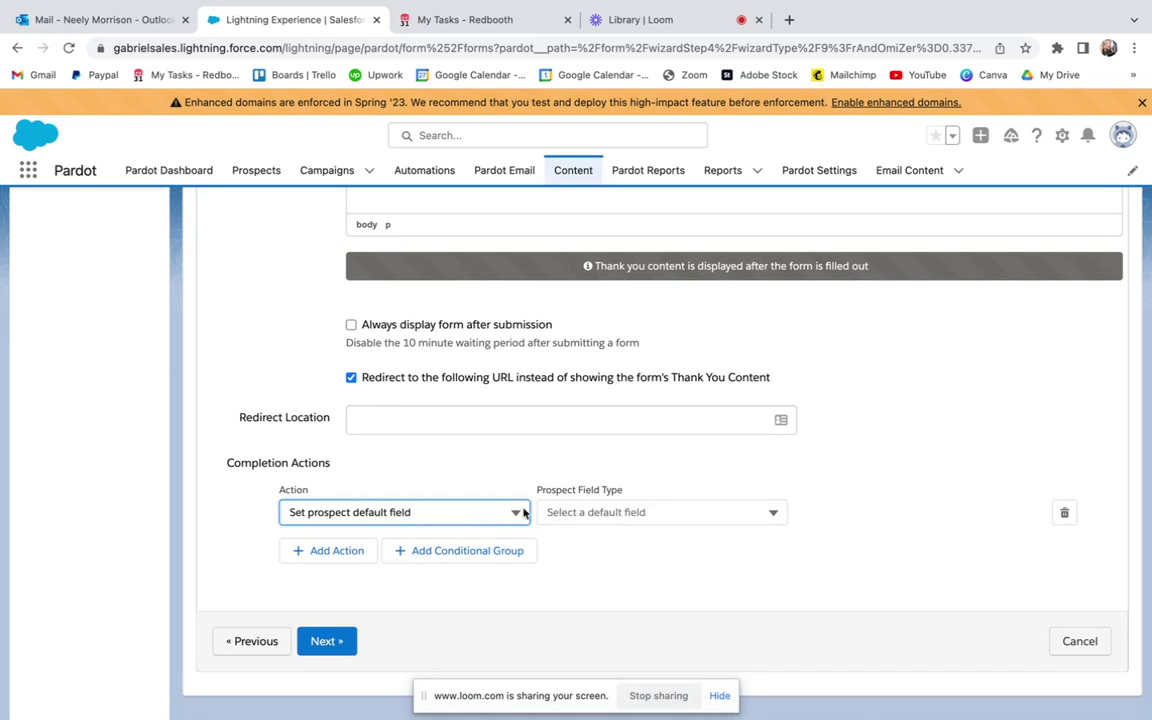
left_click(557, 515)
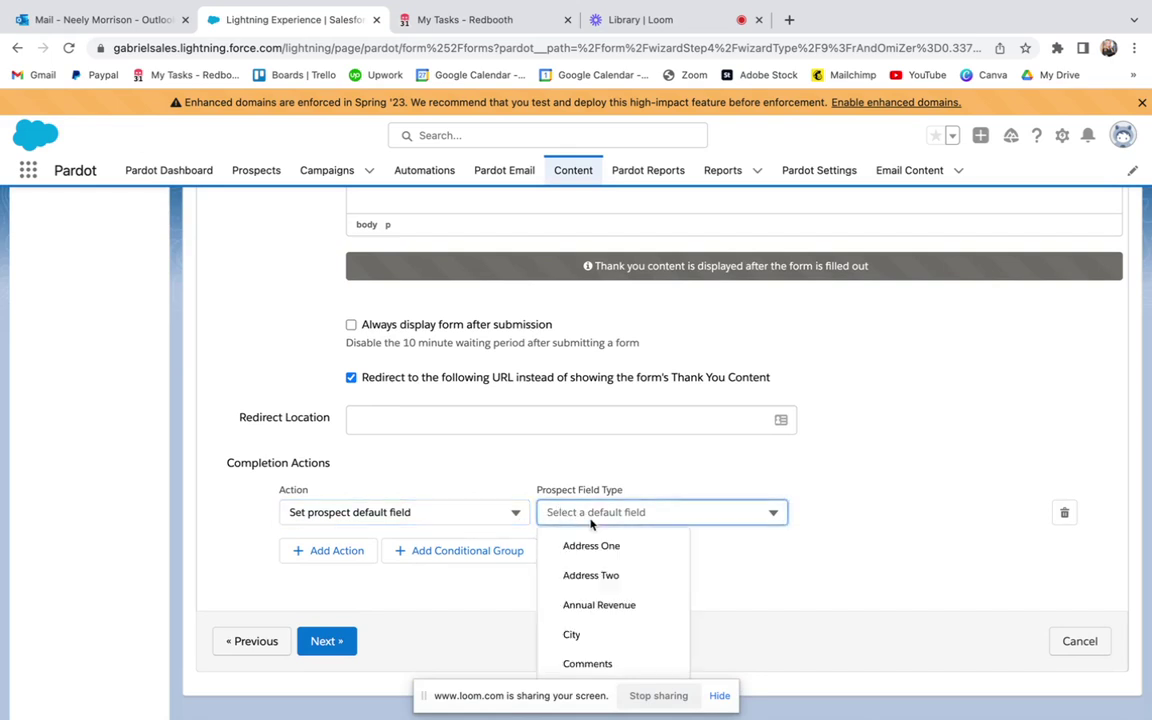
left_click(800, 530)
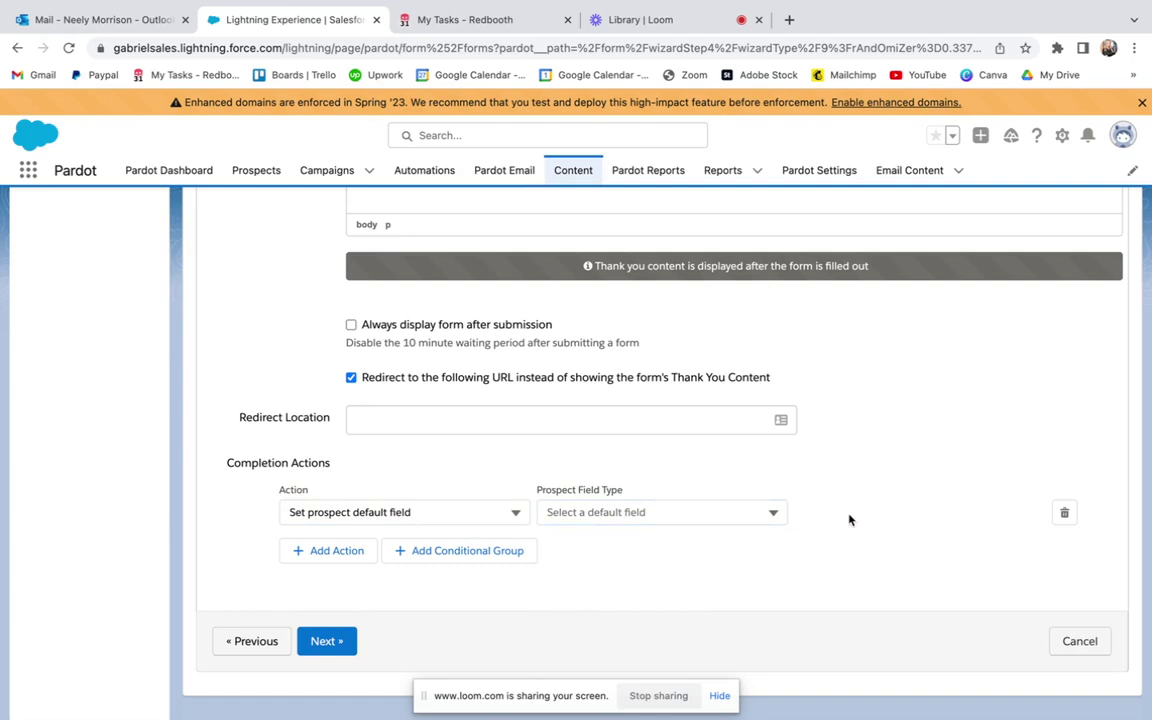
left_click(420, 512)
scroll(420, 585, "down", 5)
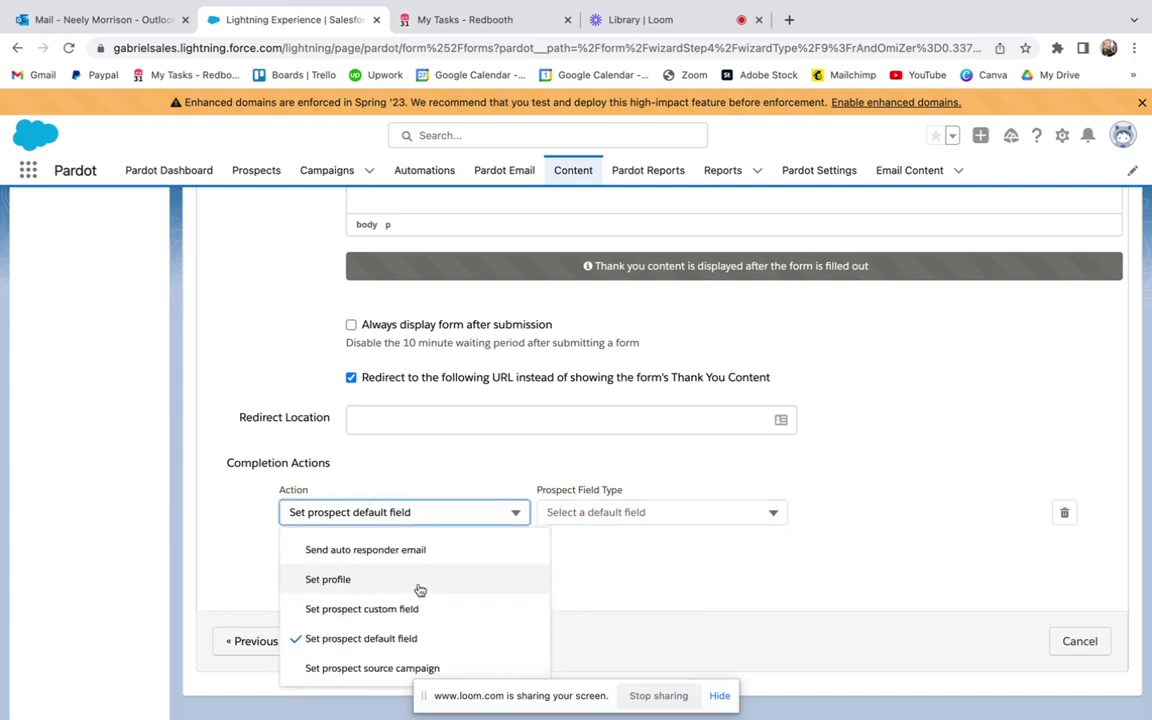
scroll(420, 587, "up", 3)
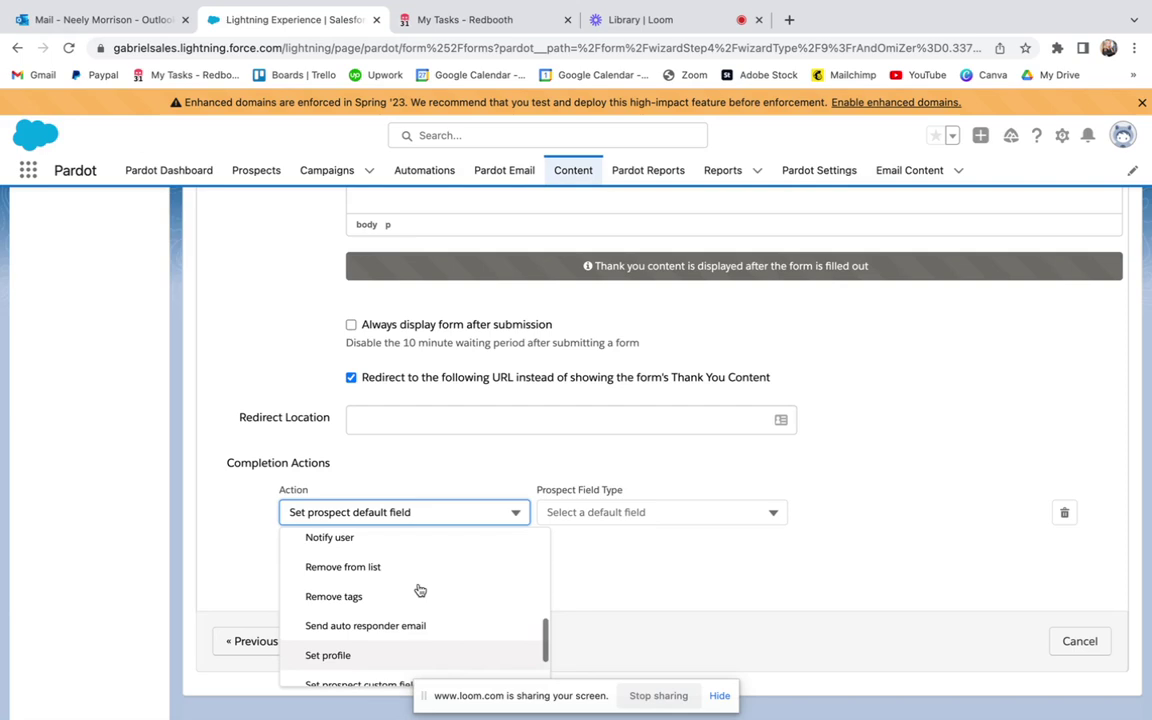
left_click(342, 268)
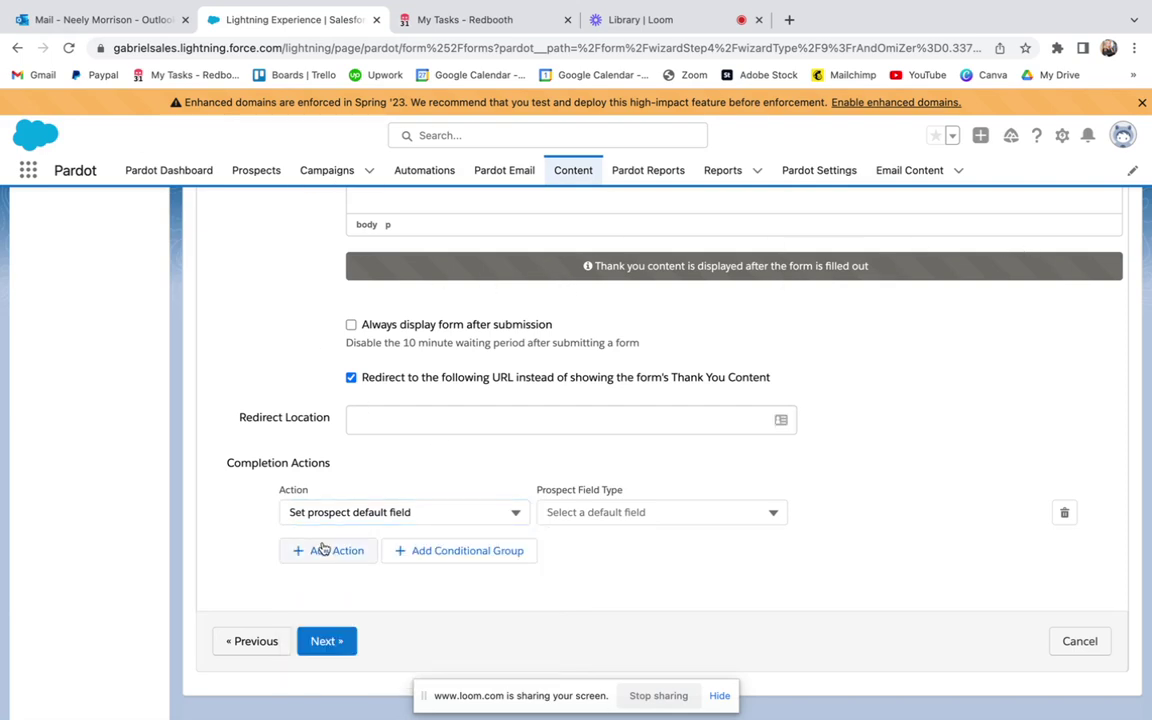
Delete the incomplete completion action after advancing is blocked
scroll(340, 645, "up", 2)
scroll(345, 648, "up", 2)
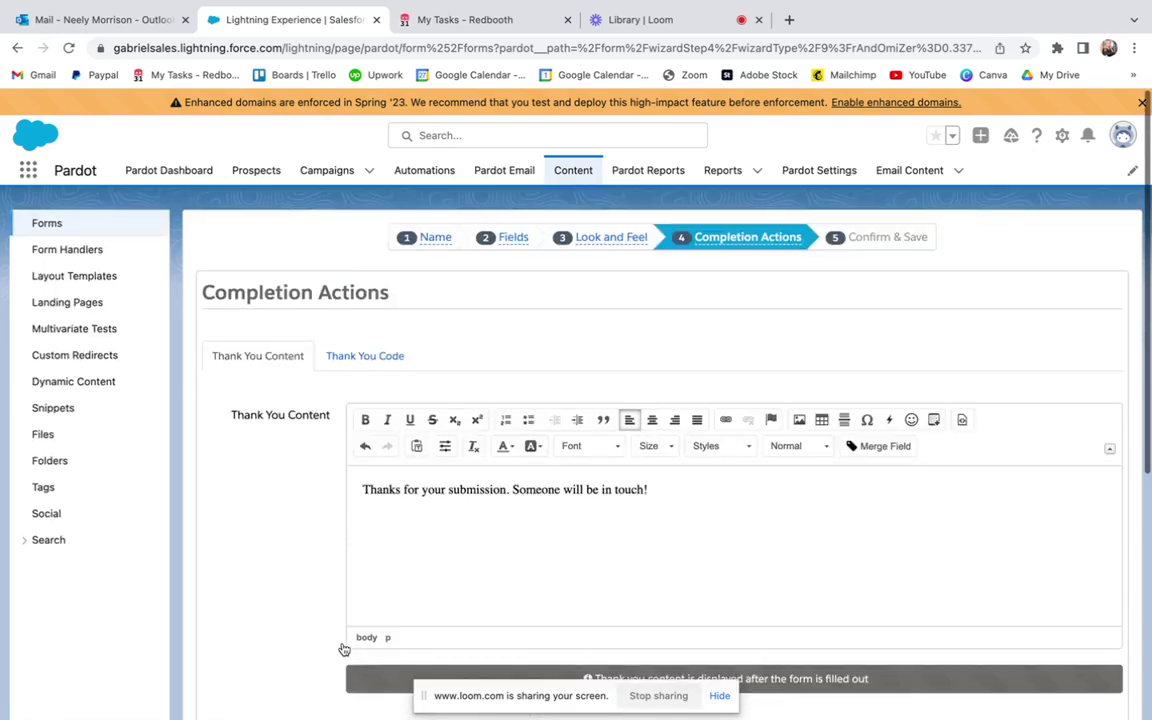
scroll(335, 660, "down", 4)
left_click(330, 641)
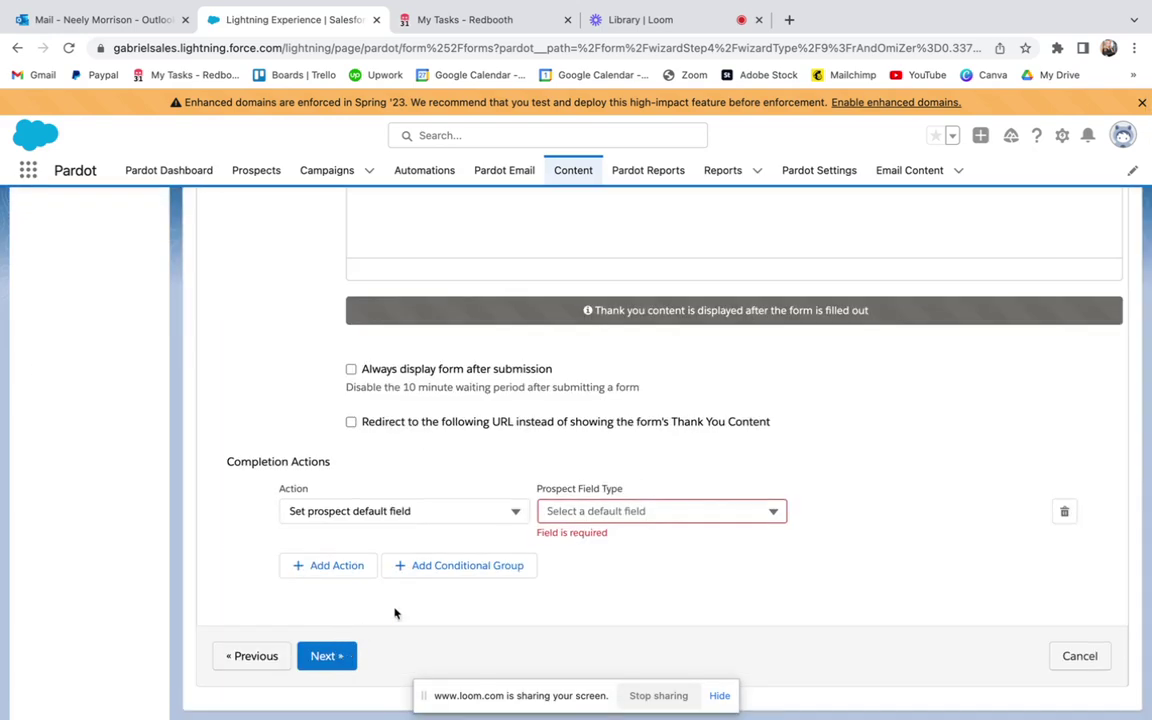
left_click(1068, 512)
left_click(720, 138)
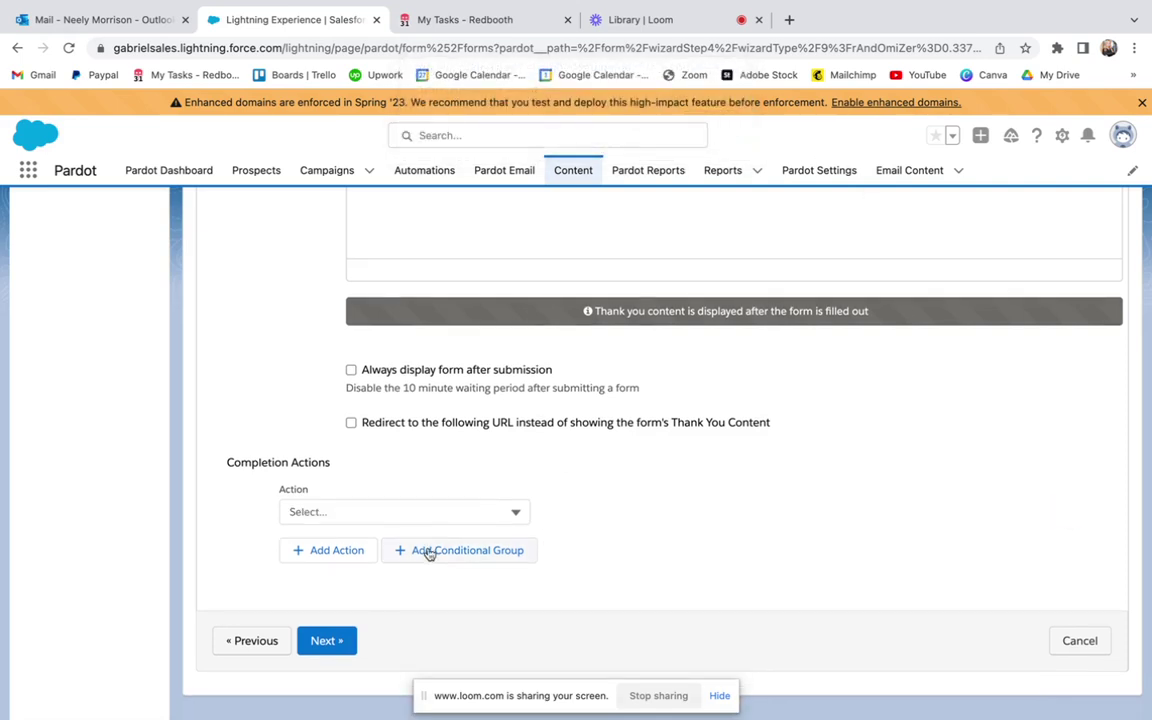
Advance to step 5 and Confirm & Save the Test form
left_click(345, 640)
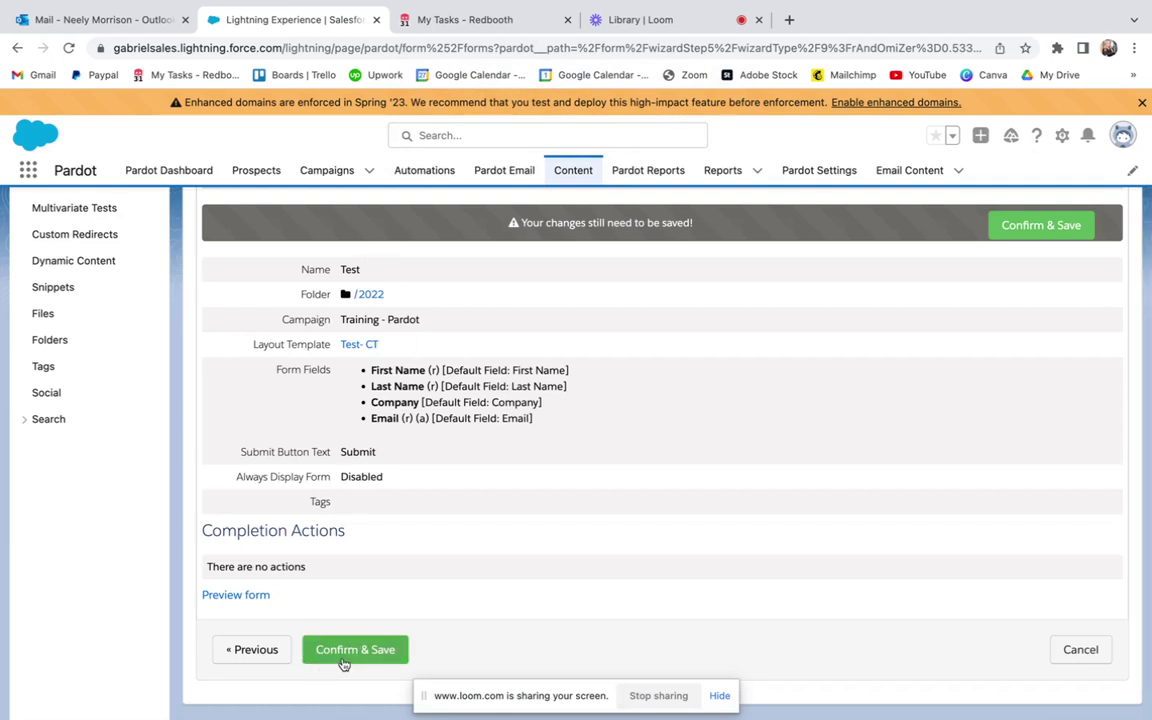
left_click(343, 660)
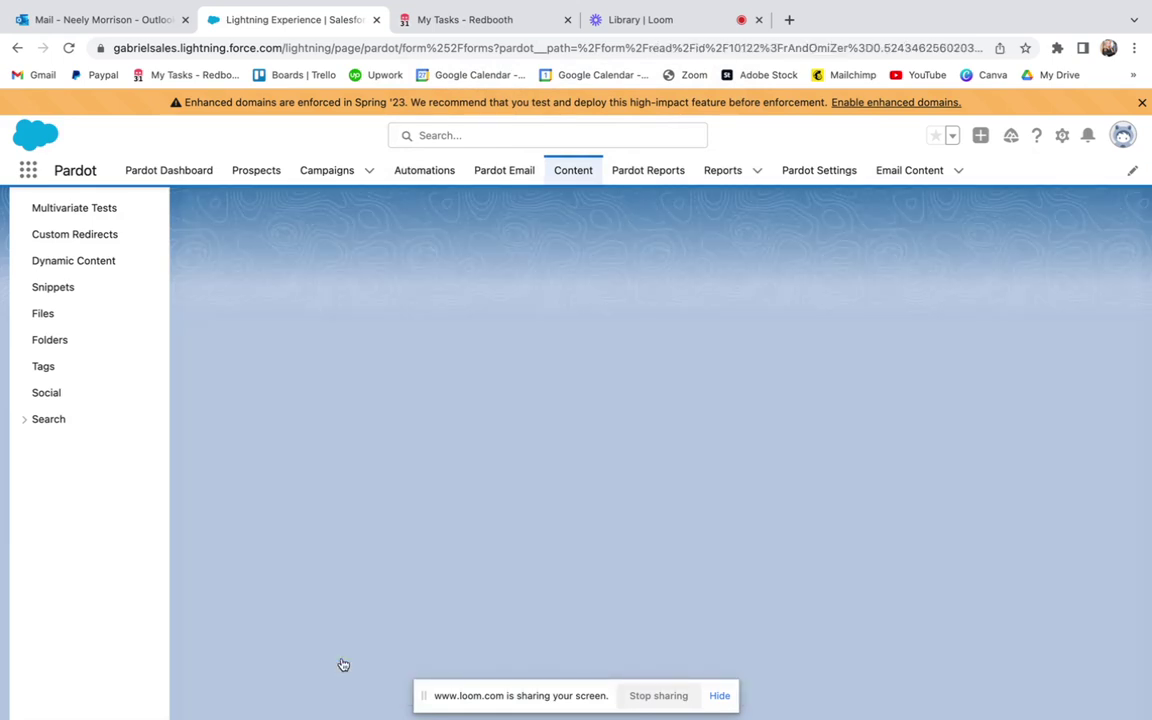
scroll(581, 524, "up", 2)
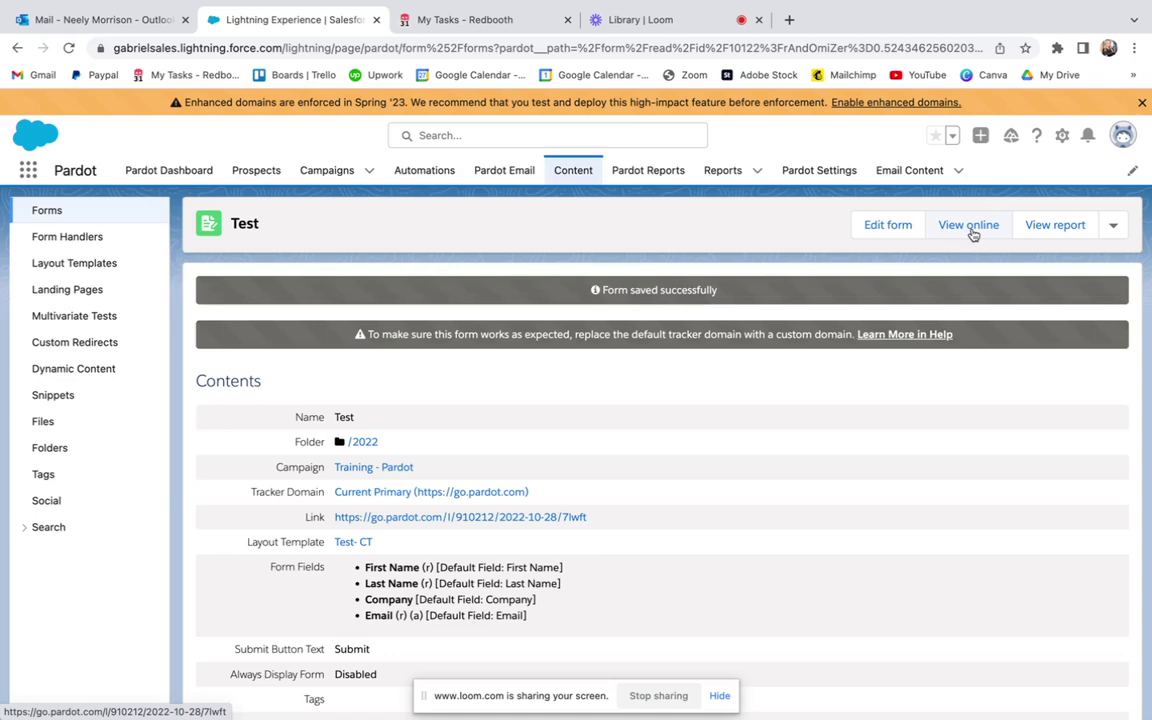
left_click(1059, 226)
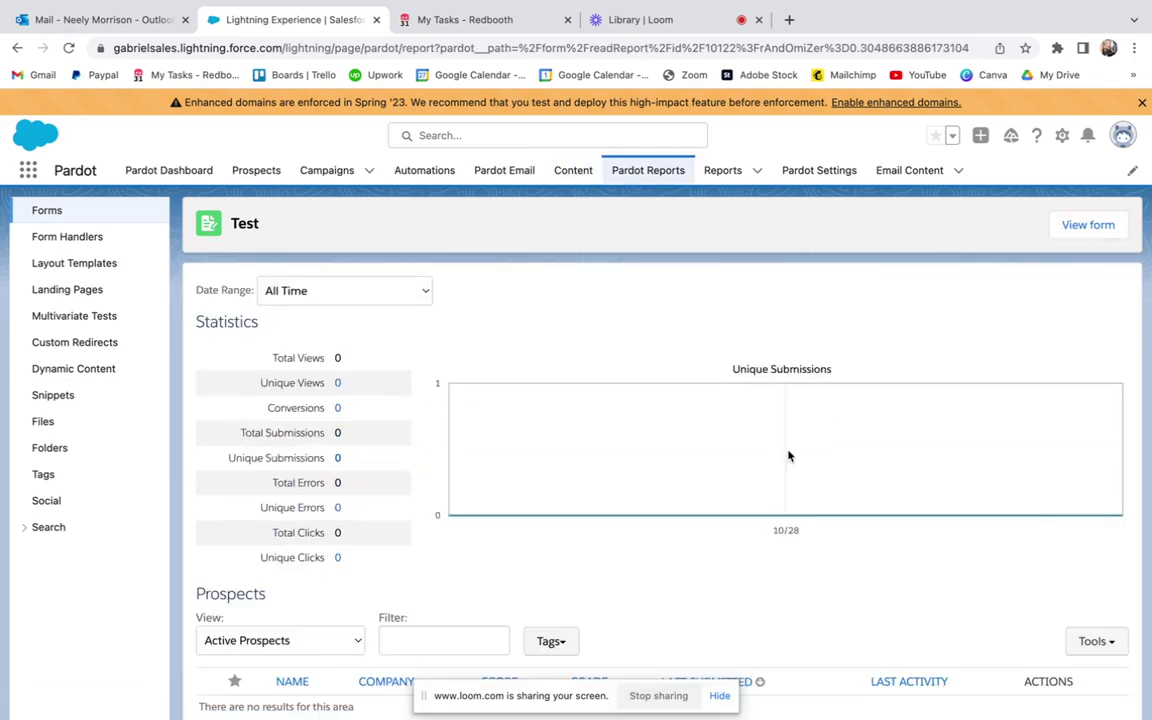
scroll(560, 374, "down", 2)
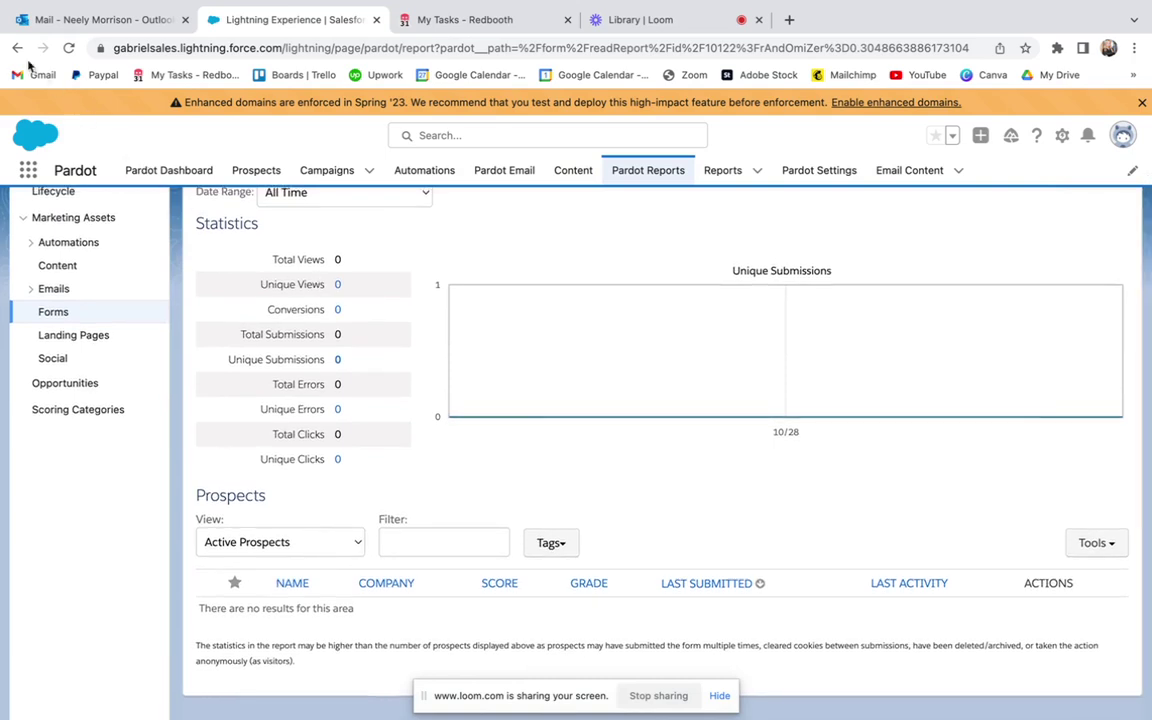
left_click(17, 47)
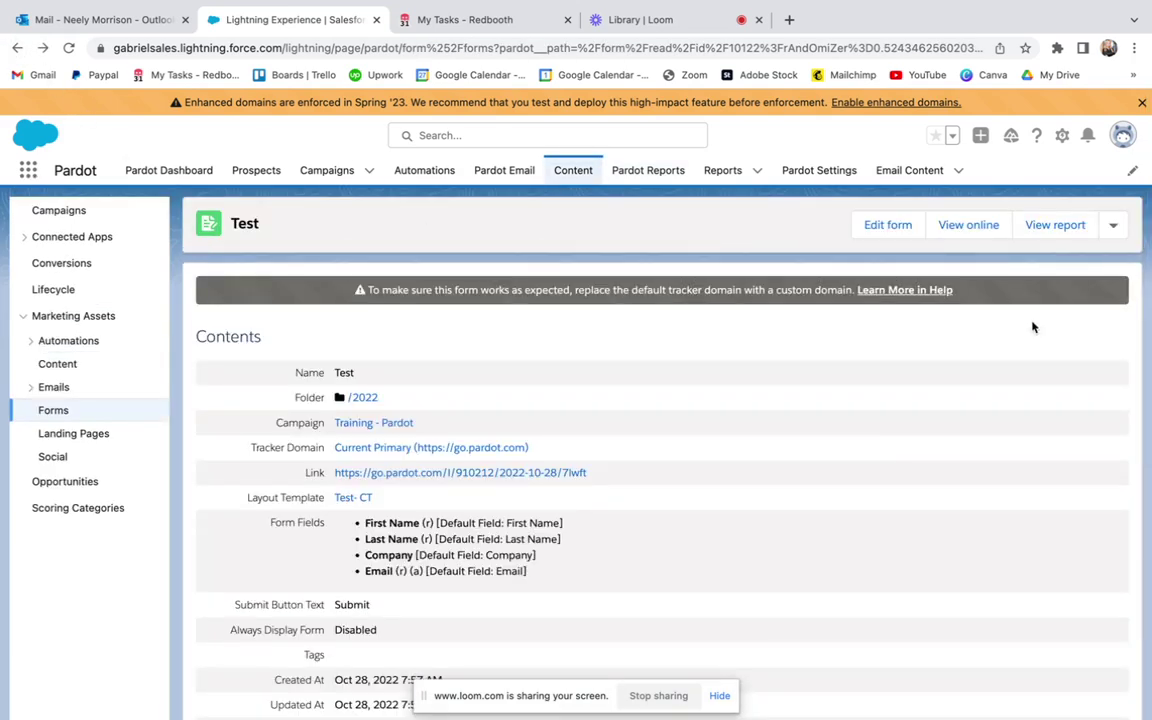
left_click(1112, 225)
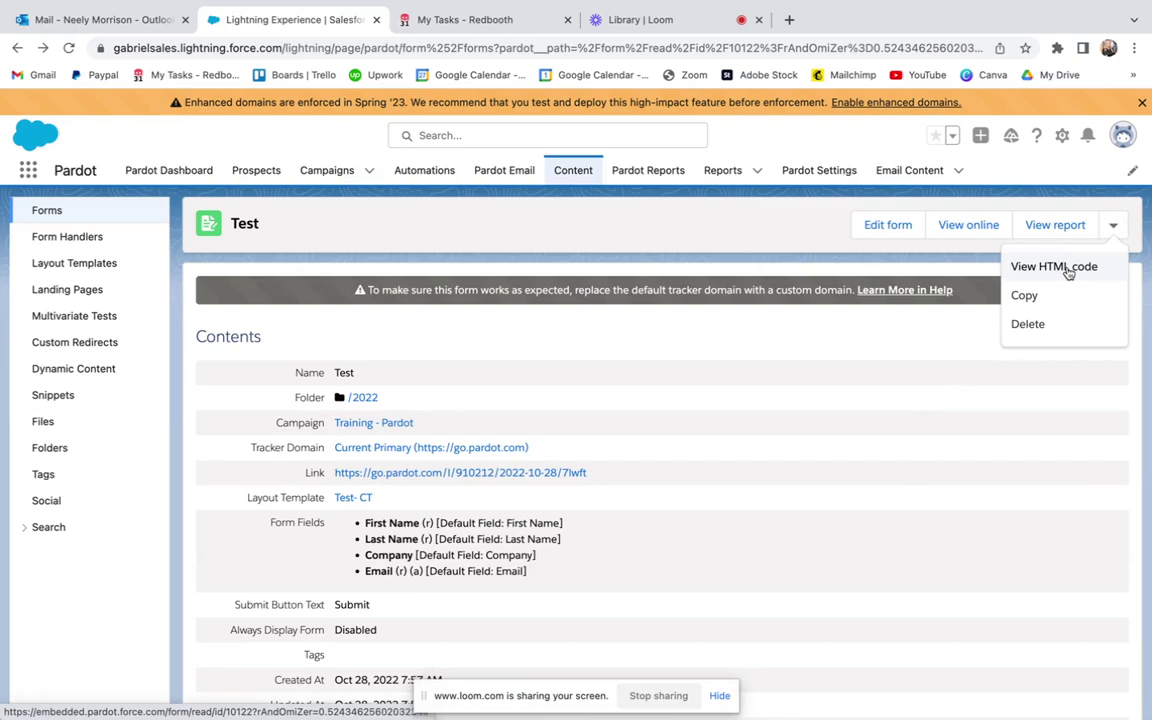
left_click(900, 432)
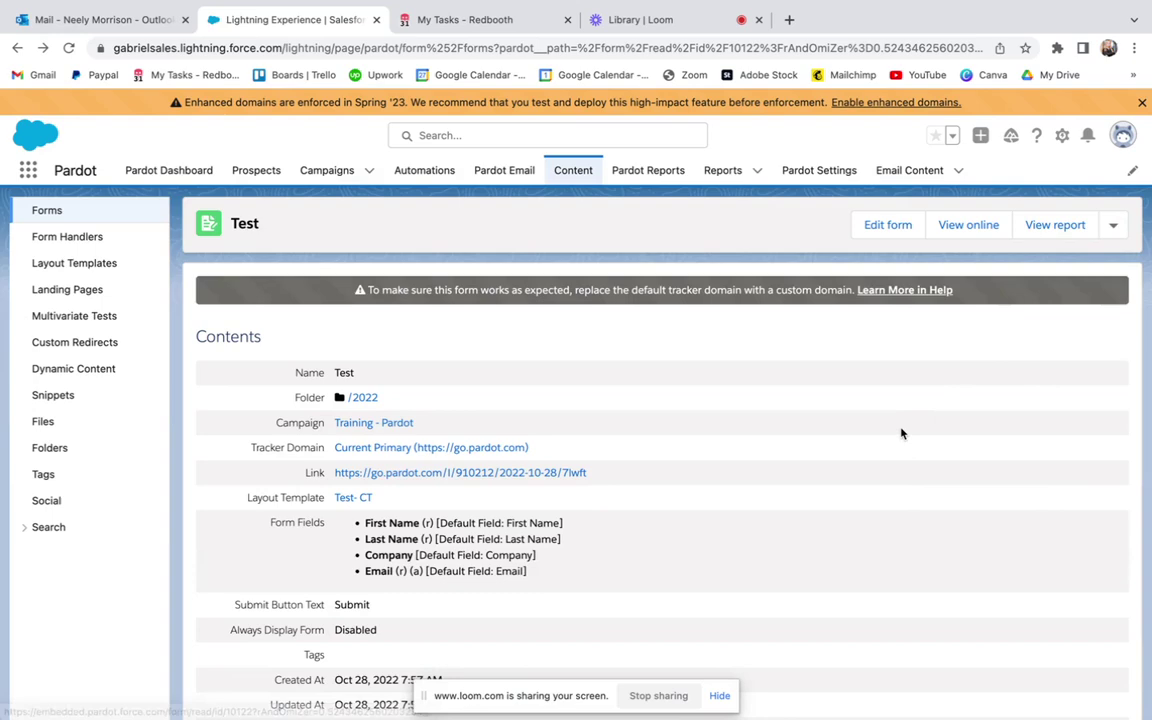
scroll(901, 433, "down", 4)
scroll(901, 433, "down", 3)
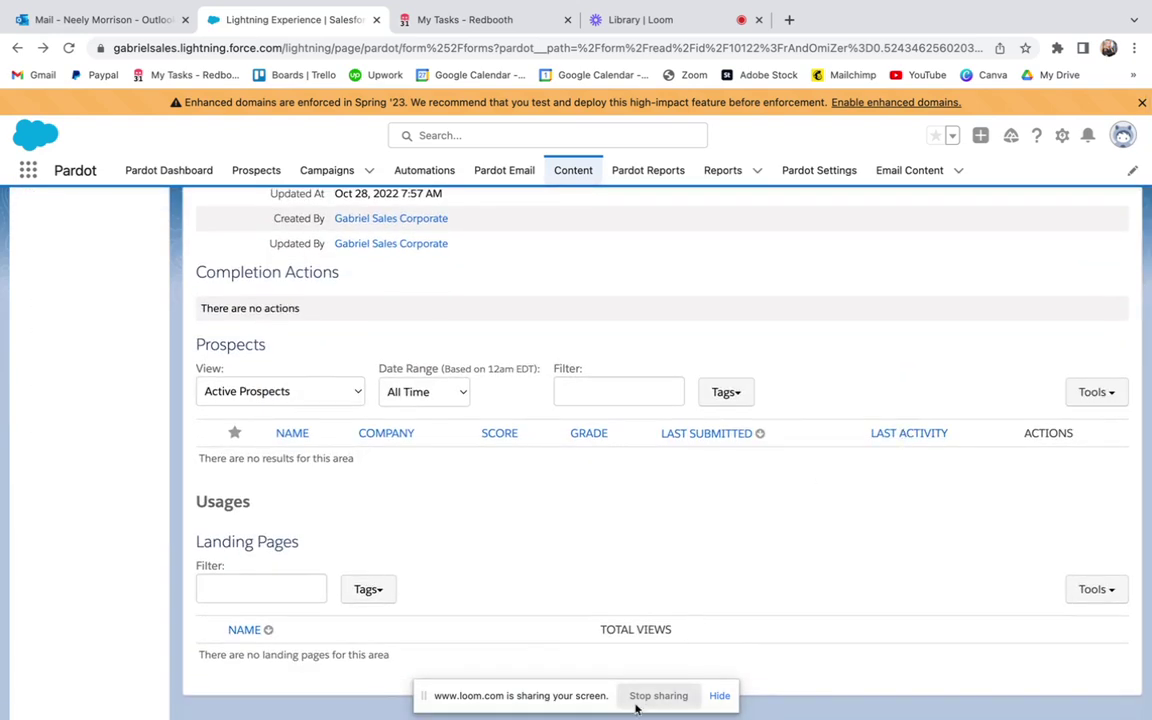
scroll(740, 553, "up", 8)
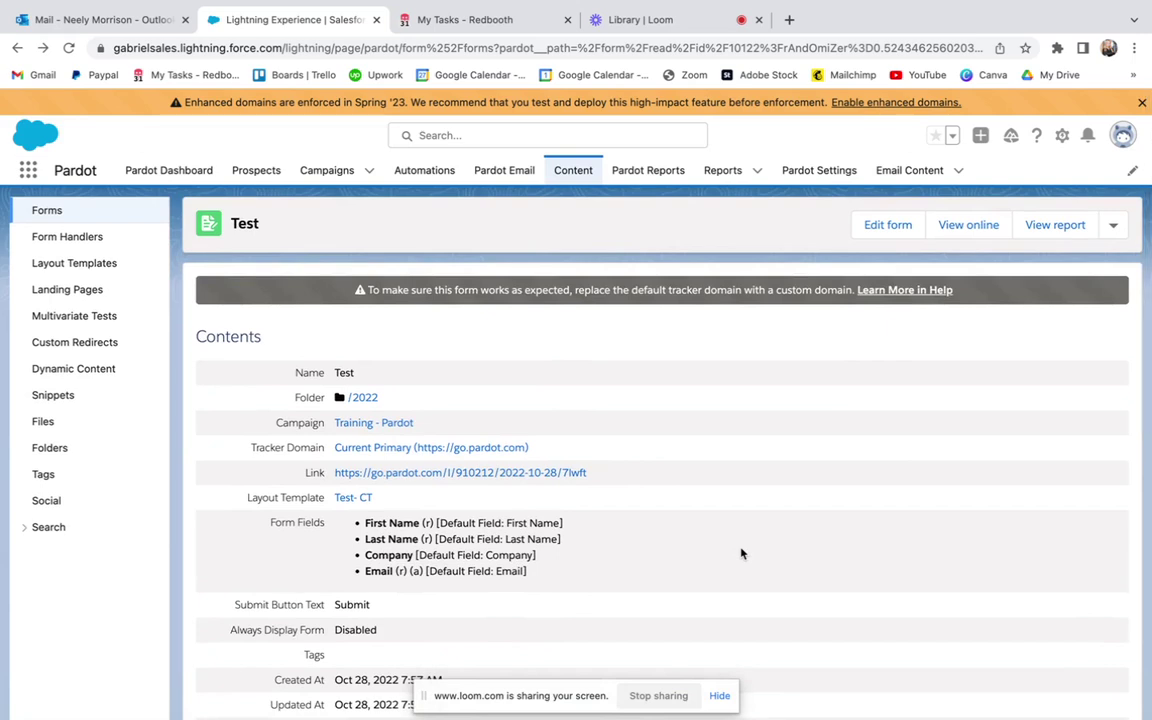